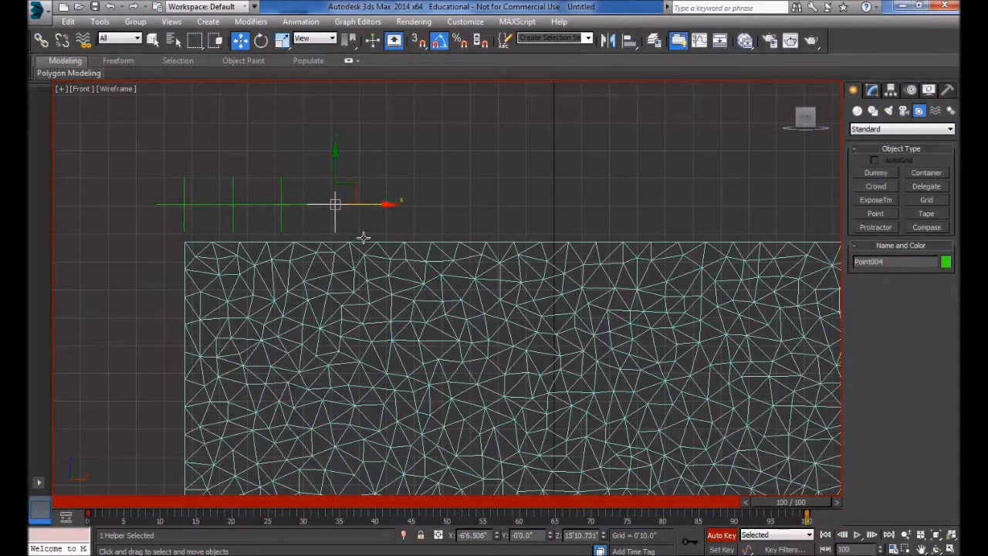
# Step: Clone a point helper to the right as Point005 and key its position at frame 100
pyautogui.moveTo(793, 502); pyautogui.dragTo(823, 527)
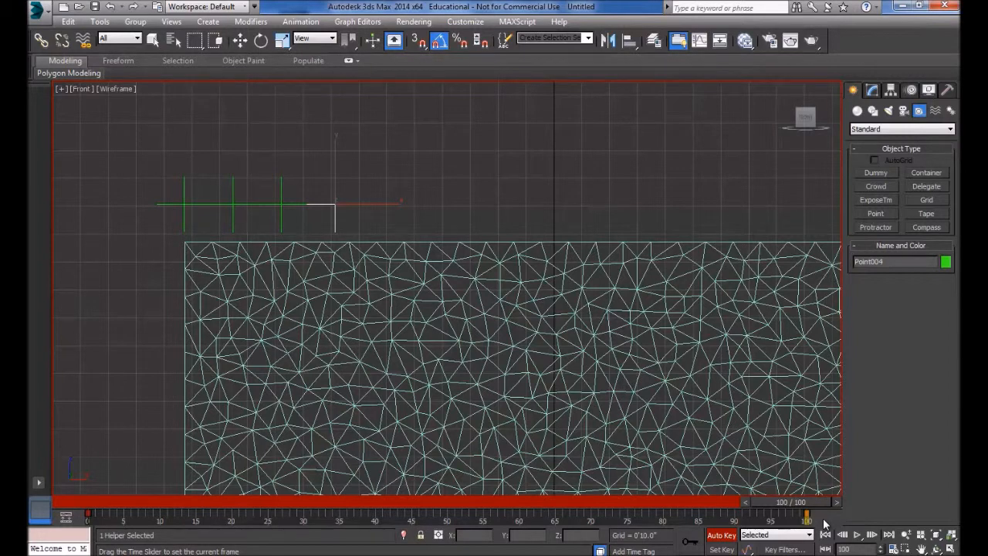
pyautogui.moveTo(790, 501); pyautogui.dragTo(103, 501)
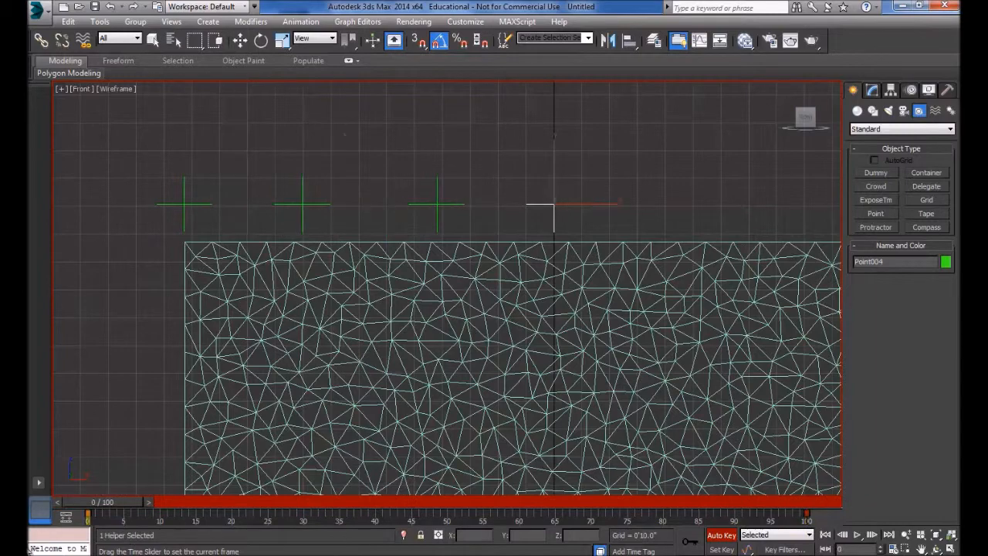
pyautogui.press('w')
pyautogui.moveTo(707, 230); pyautogui.dragTo(576, 213, button='middle')
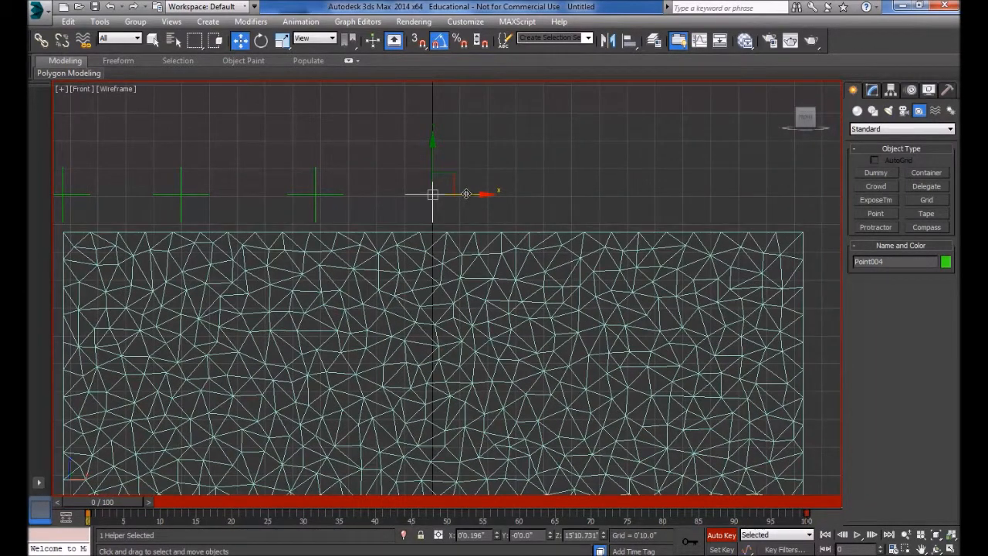
pyautogui.keyDown('shift'); pyautogui.moveTo(466, 194); pyautogui.dragTo(575, 196); pyautogui.keyUp('shift')
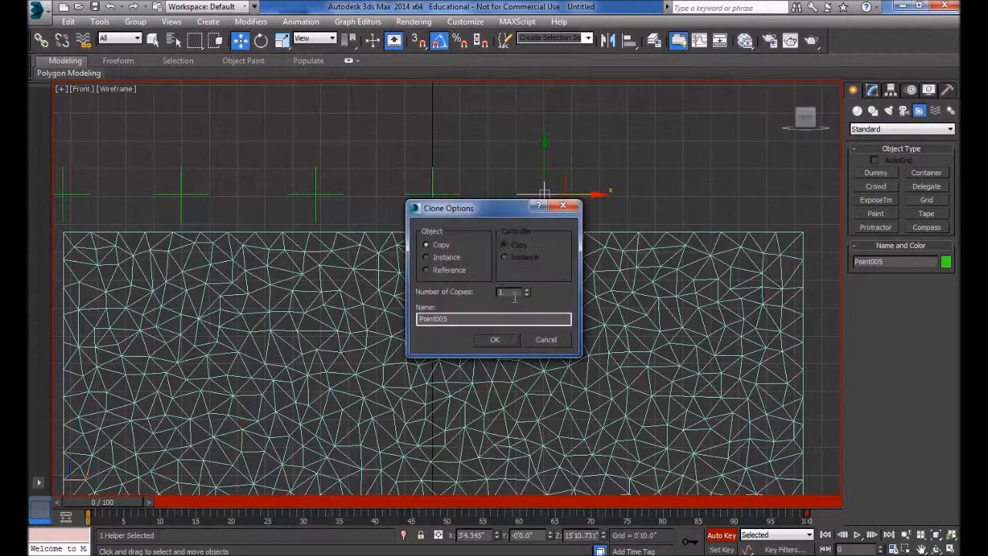
pyautogui.click(480, 341)
pyautogui.moveTo(113, 498); pyautogui.dragTo(825, 504)
pyautogui.press('w')
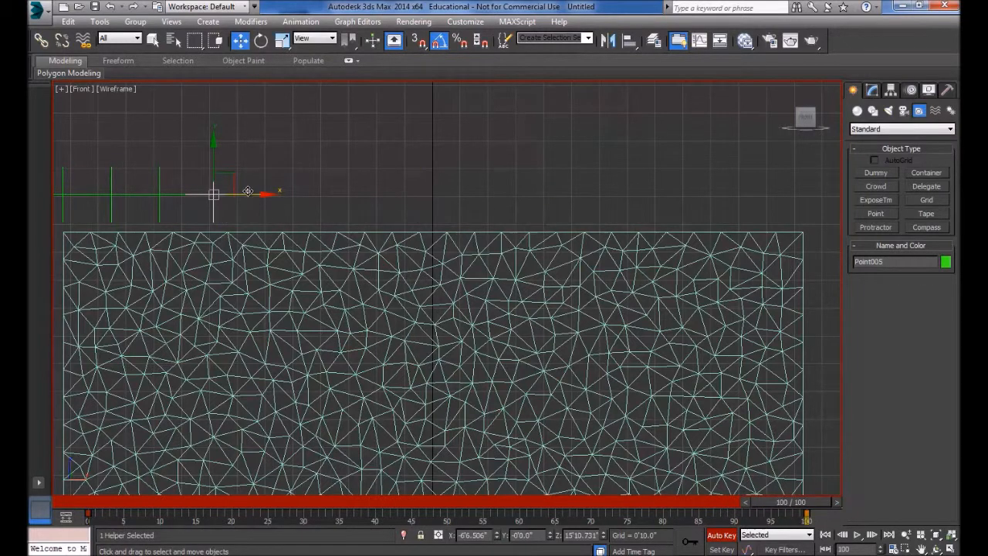
pyautogui.moveTo(250, 196); pyautogui.dragTo(301, 196)
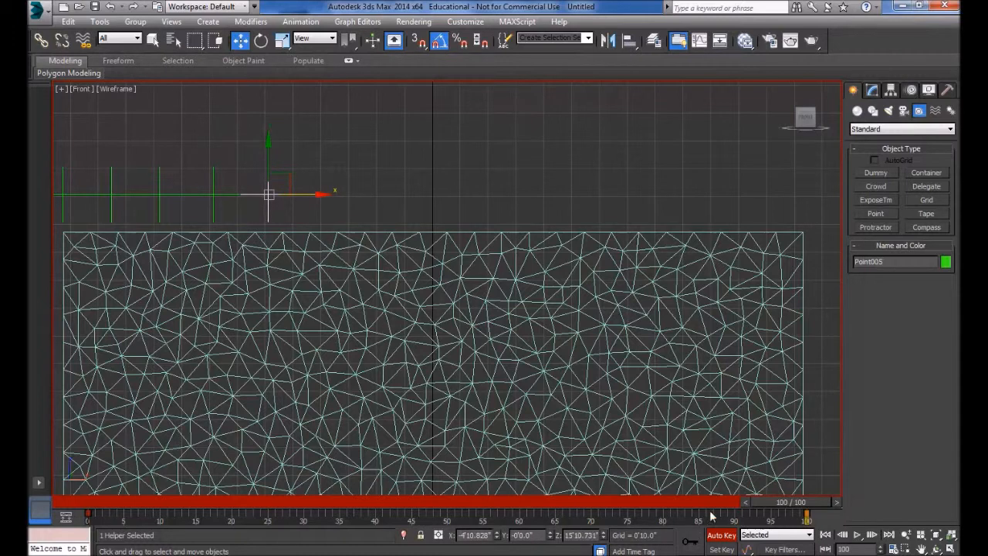
# Step: Clone Point005 further right as Point006 and key its gathered position at frame 100
pyautogui.moveTo(782, 504); pyautogui.dragTo(31, 523)
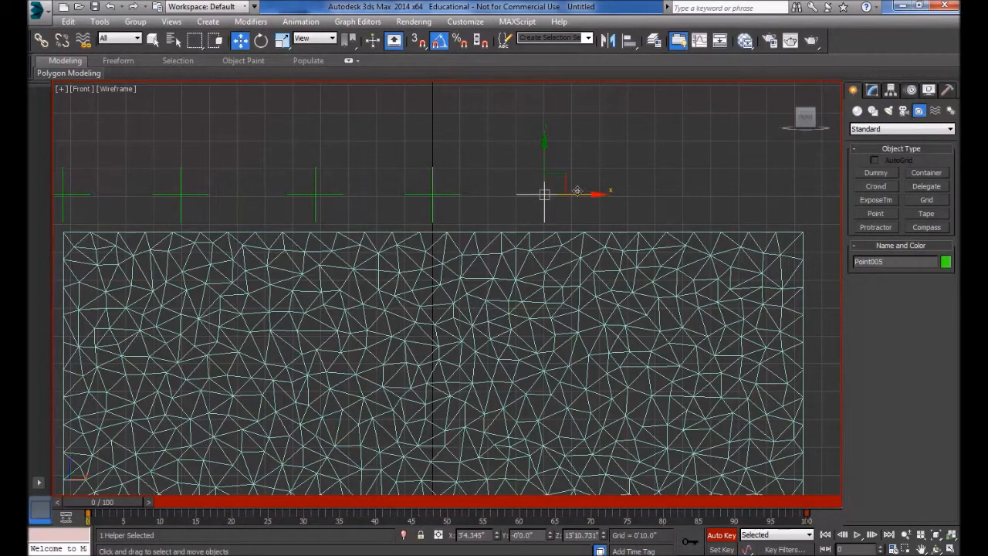
pyautogui.moveTo(577, 191)
pyautogui.keyDown('shift'); pyautogui.mouseDown()
pyautogui.moveTo(677, 193)
pyautogui.moveTo(690, 205)
pyautogui.mouseUp(); pyautogui.keyUp('shift')
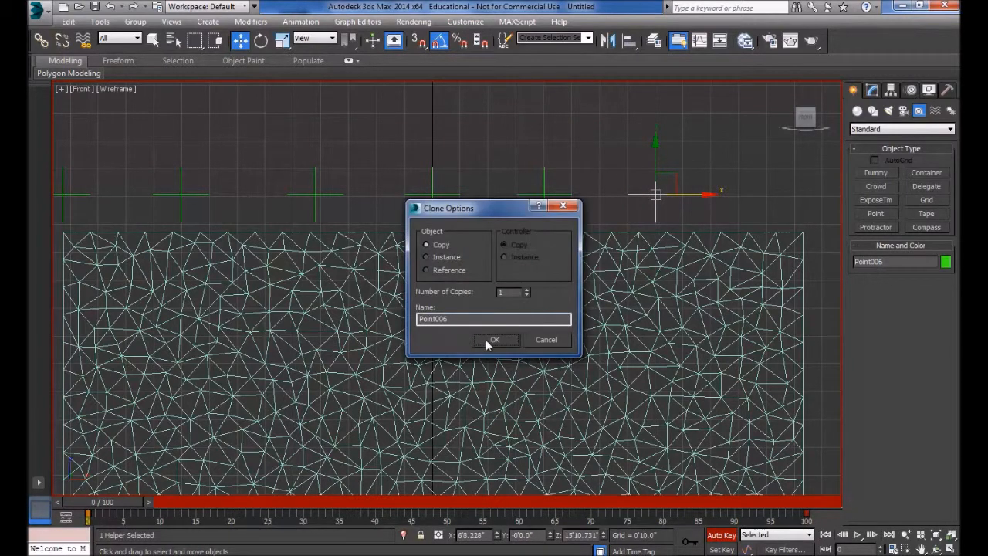
pyautogui.click(493, 339)
pyautogui.moveTo(117, 500); pyautogui.dragTo(795, 503)
pyautogui.press('w')
pyautogui.moveTo(298, 196); pyautogui.dragTo(327, 195)
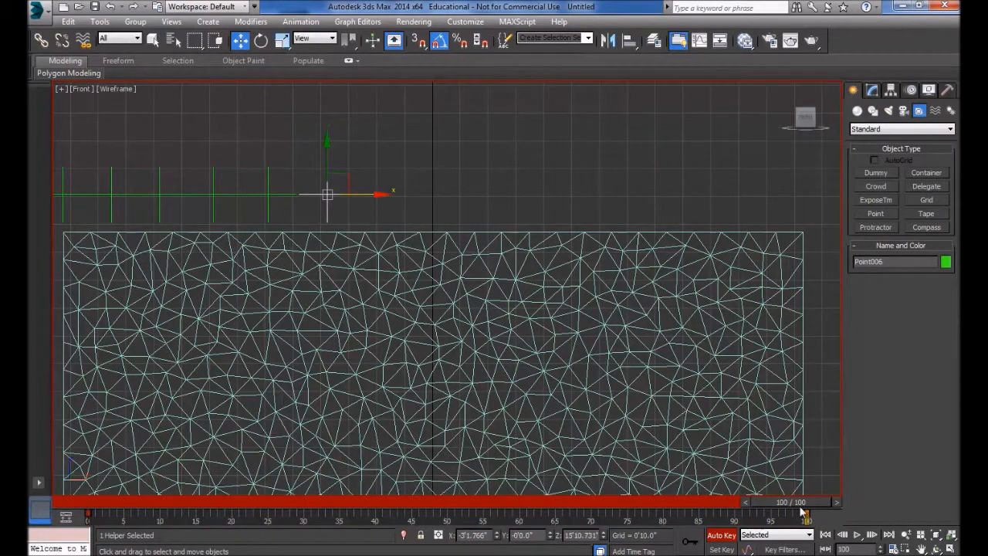
# Step: Clone Point006 to the right as Point007 and key its gathered position at frame 100
pyautogui.moveTo(789, 503); pyautogui.dragTo(49, 501)
pyautogui.keyDown('shift'); pyautogui.moveTo(685, 192); pyautogui.dragTo(827, 196); pyautogui.keyUp('shift')
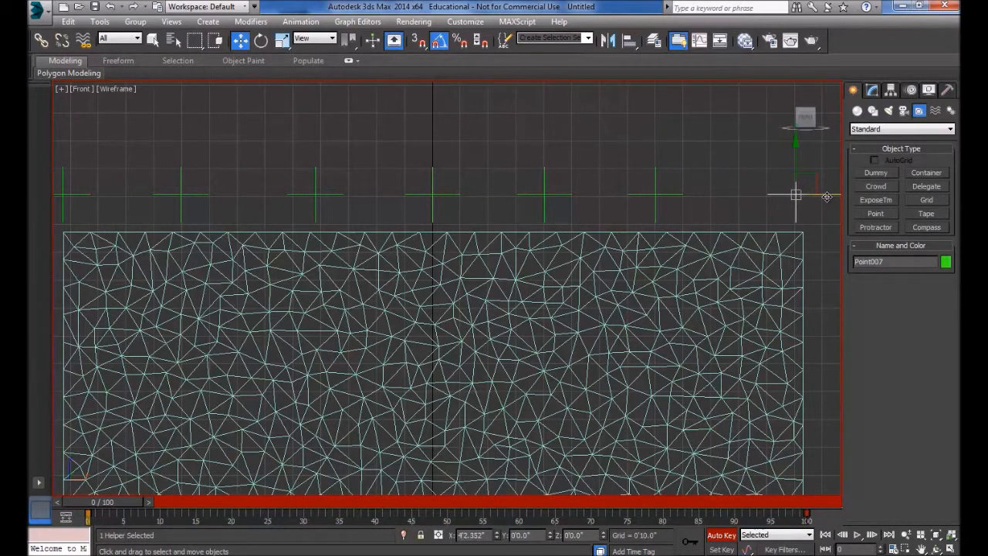
pyautogui.click(491, 336)
pyautogui.moveTo(102, 502); pyautogui.dragTo(791, 502)
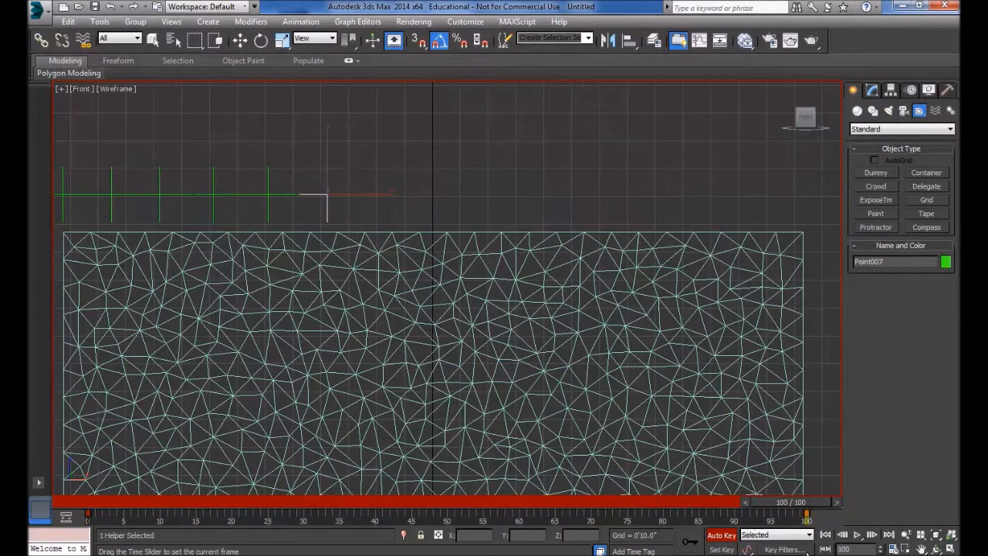
pyautogui.moveTo(362, 193); pyautogui.dragTo(419, 190)
pyautogui.moveTo(297, 225); pyautogui.dragTo(304, 159, button='middle')
pyautogui.scroll(-2, 298, 223)
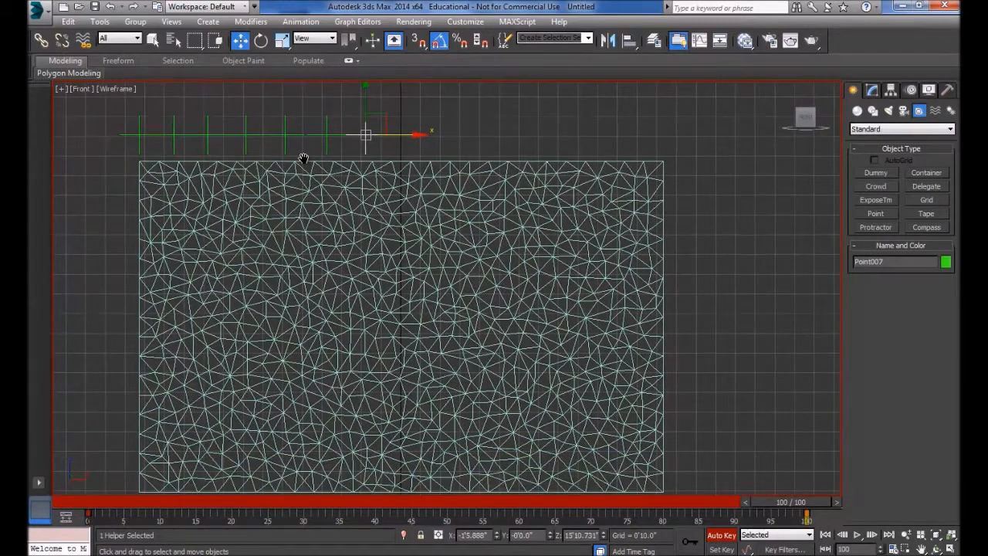
# Step: Shift Point002, Point003, Point004 and Point007 further left at frame 100
pyautogui.click(178, 135)
pyautogui.moveTo(203, 137); pyautogui.dragTo(258, 130)
pyautogui.click(209, 135)
pyautogui.click(246, 135)
pyautogui.moveTo(326, 127); pyautogui.dragTo(290, 130)
pyautogui.click(366, 129)
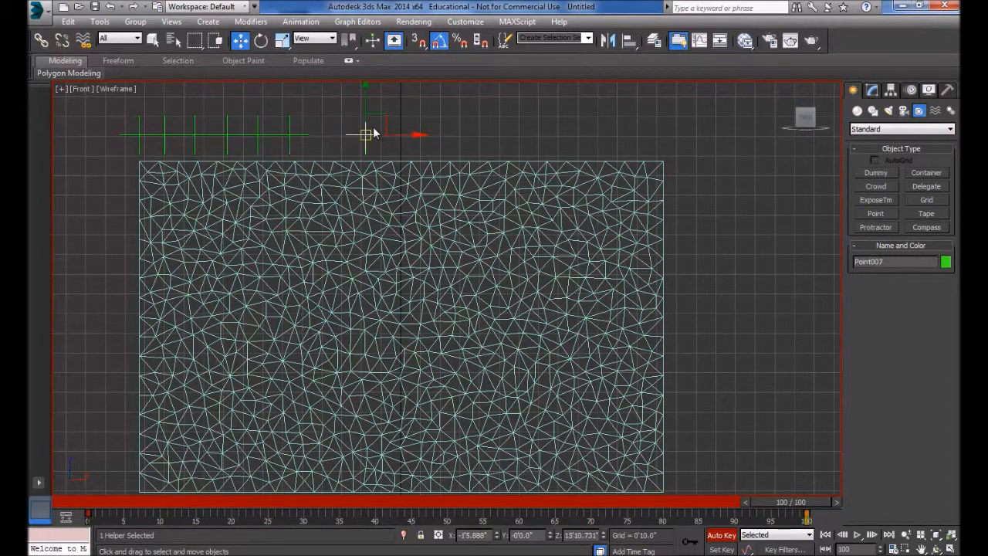
pyautogui.moveTo(399, 139); pyautogui.dragTo(356, 143)
# Step: Preview the gathering on the timeline, return to frame 0 and save an Edit > Hold
pyautogui.moveTo(785, 500); pyautogui.dragTo(837, 499)
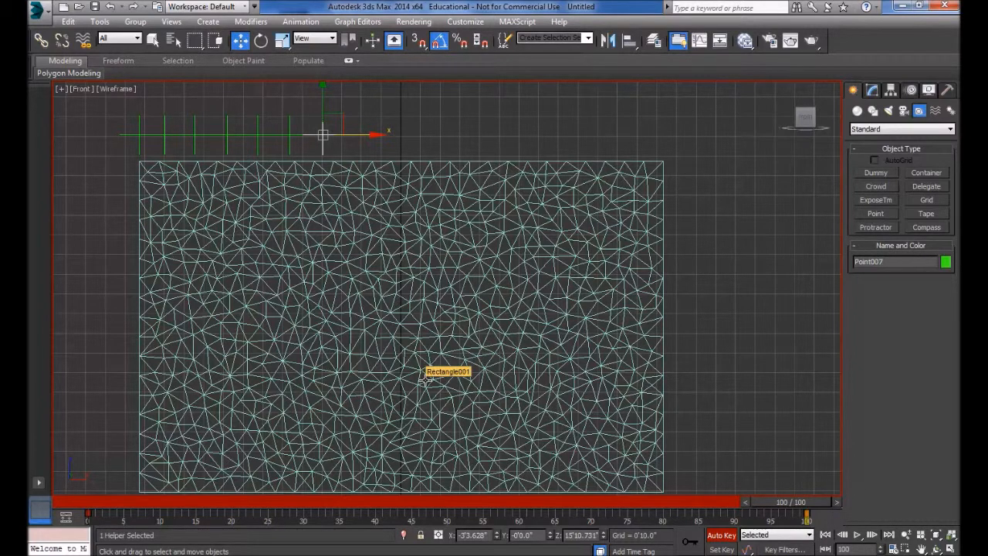
pyautogui.moveTo(803, 503); pyautogui.dragTo(627, 507)
pyautogui.press('Home')
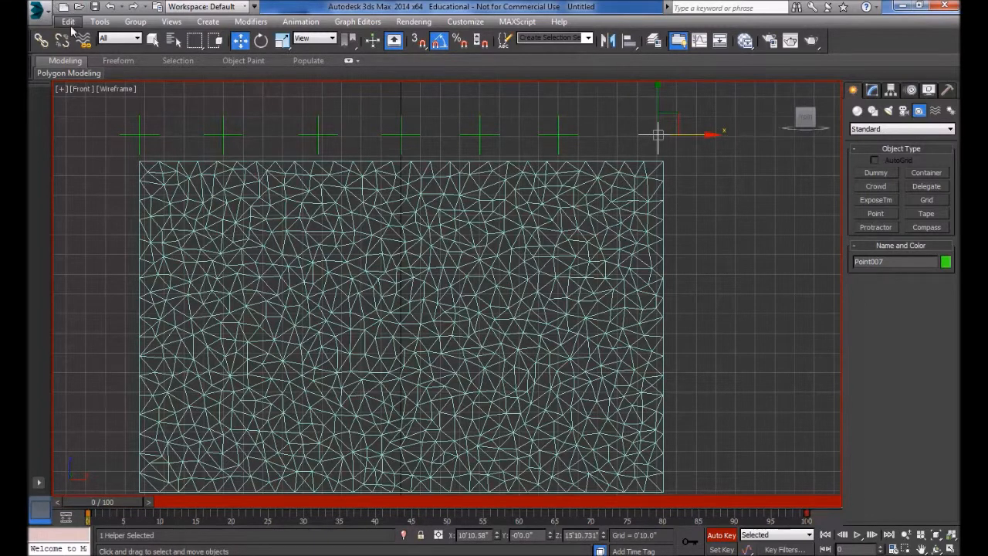
pyautogui.click(68, 21)
pyautogui.click(85, 71)
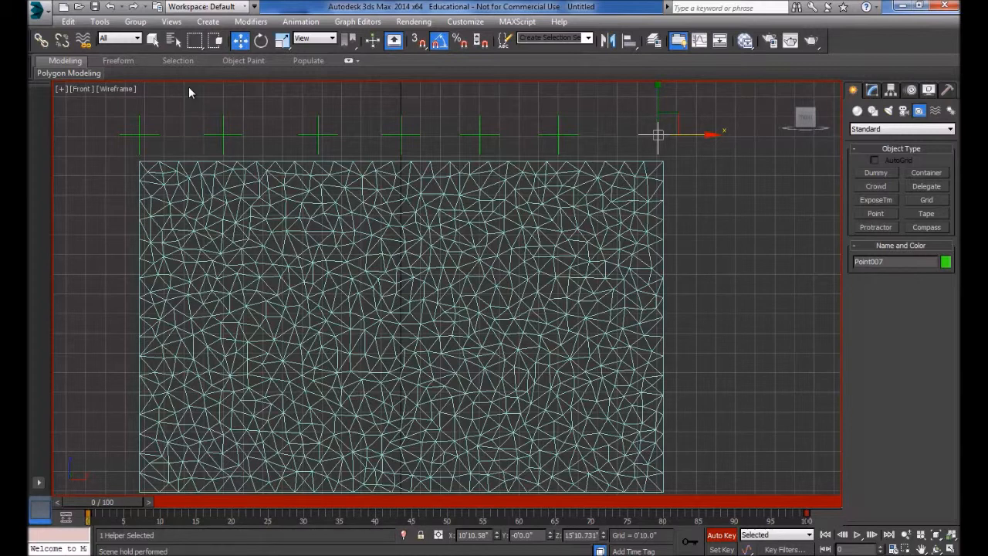
# Step: Rename the garment mesh Rectangle001 to curtain in the Modify panel
pyautogui.click(326, 269)
pyautogui.click(871, 90)
pyautogui.doubleClick(899, 109)
pyautogui.write('curtiain')
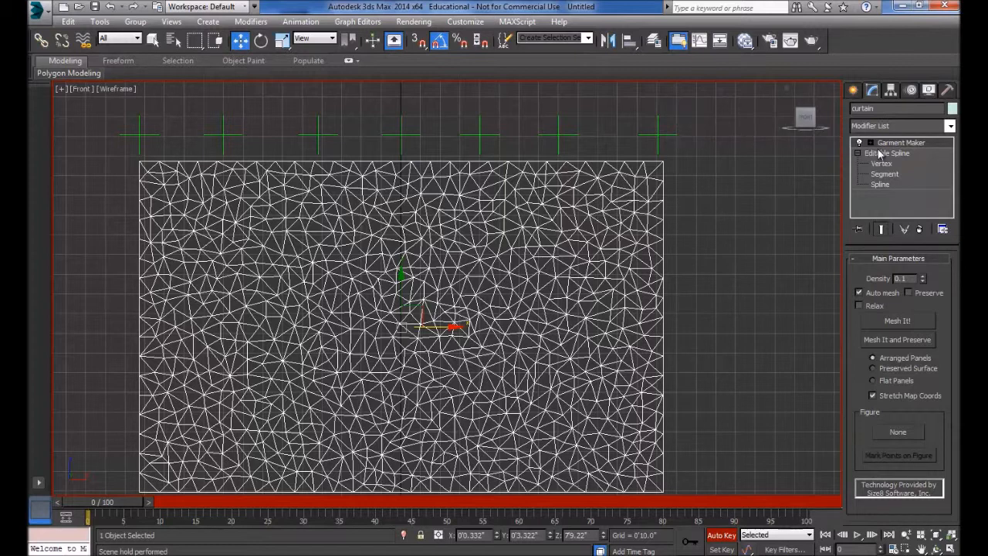
# Step: Add a Cloth modifier above Garment Maker on the curtain and switch Auto Key off
pyautogui.click(950, 126)
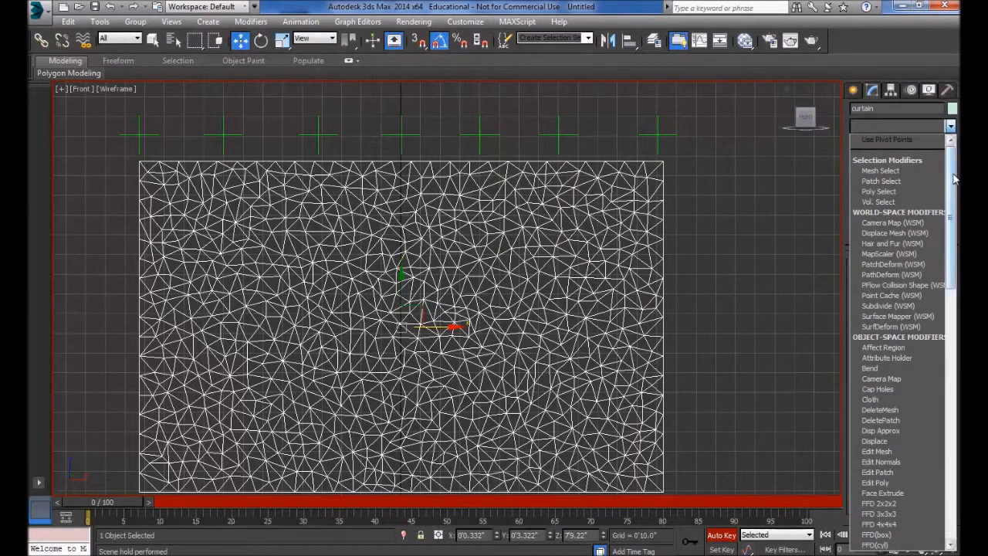
pyautogui.moveTo(953, 179); pyautogui.dragTo(954, 236)
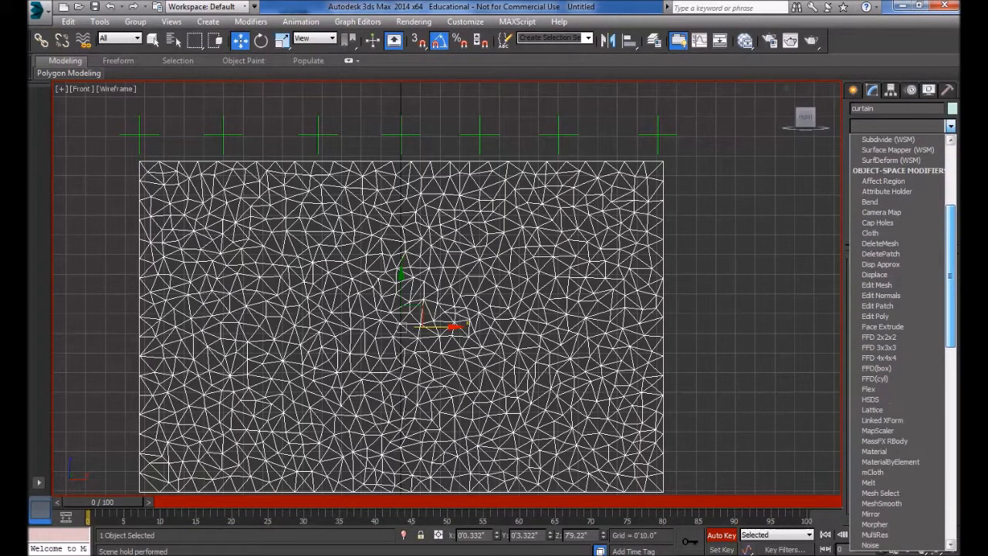
pyautogui.click(885, 234)
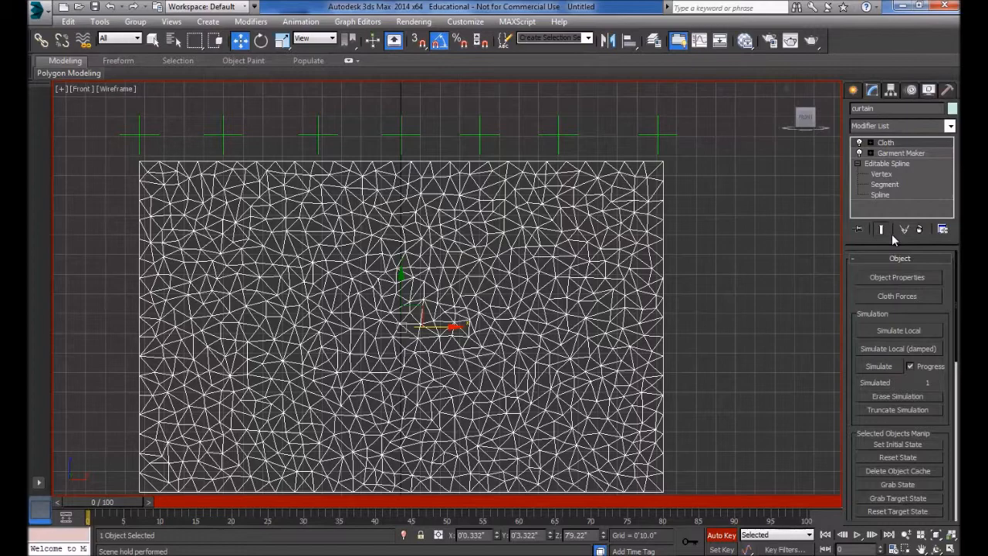
pyautogui.moveTo(555, 316)
pyautogui.mouseDown(button='middle')
pyautogui.moveTo(560, 295)
pyautogui.moveTo(563, 303)
pyautogui.mouseUp(button='middle')
pyautogui.scroll(-2, 560, 296)
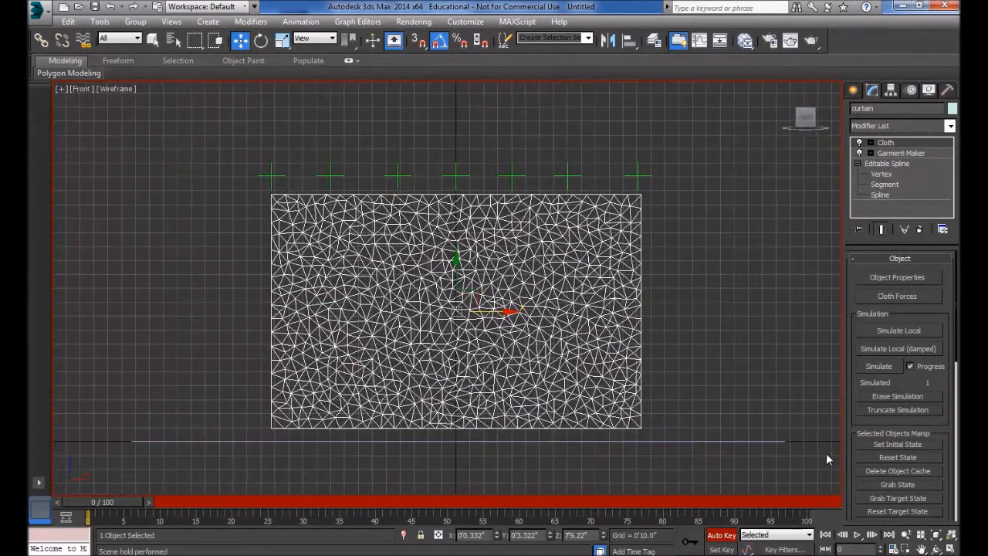
pyautogui.click(723, 534)
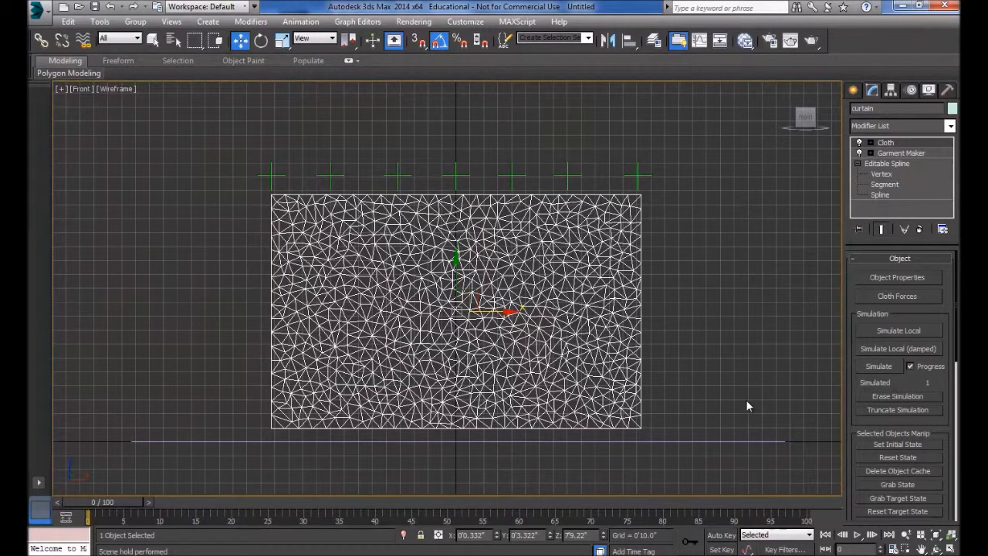
pyautogui.moveTo(652, 347); pyautogui.dragTo(637, 356, button='middle')
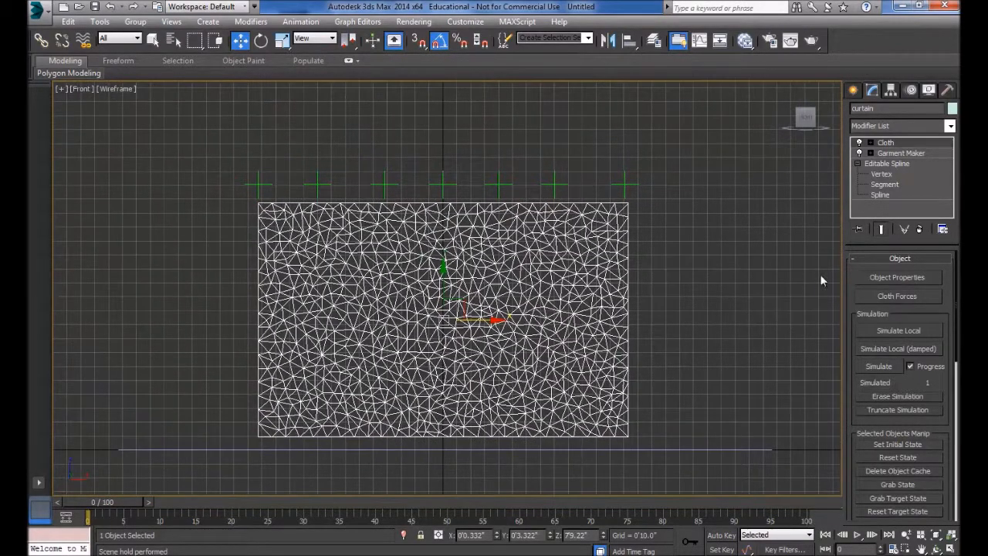
# Step: In Cloth Object Properties, add Plane001 to the simulation list next to curtain
pyautogui.click(899, 277)
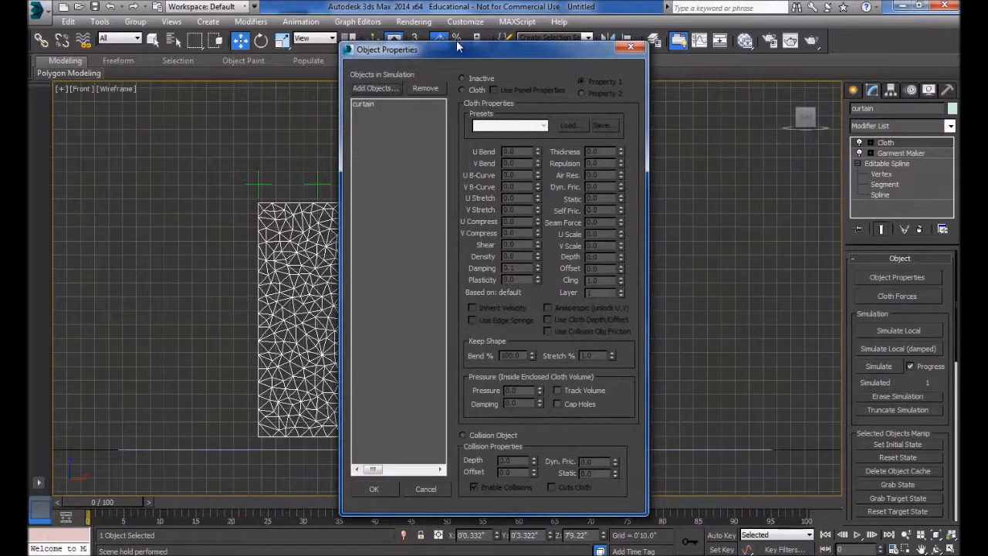
pyautogui.moveTo(453, 53); pyautogui.dragTo(630, 39)
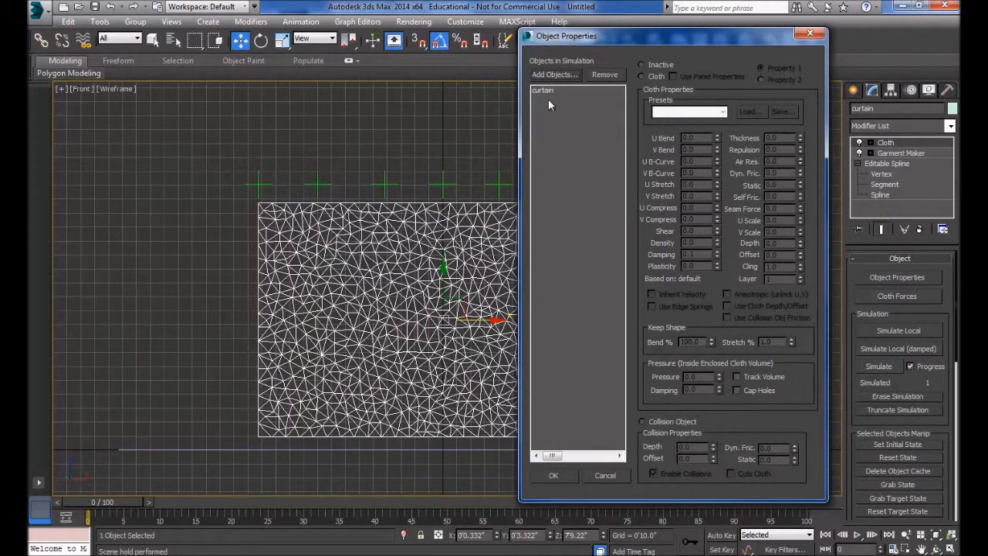
pyautogui.moveTo(657, 36); pyautogui.dragTo(604, 35)
pyautogui.click(494, 84)
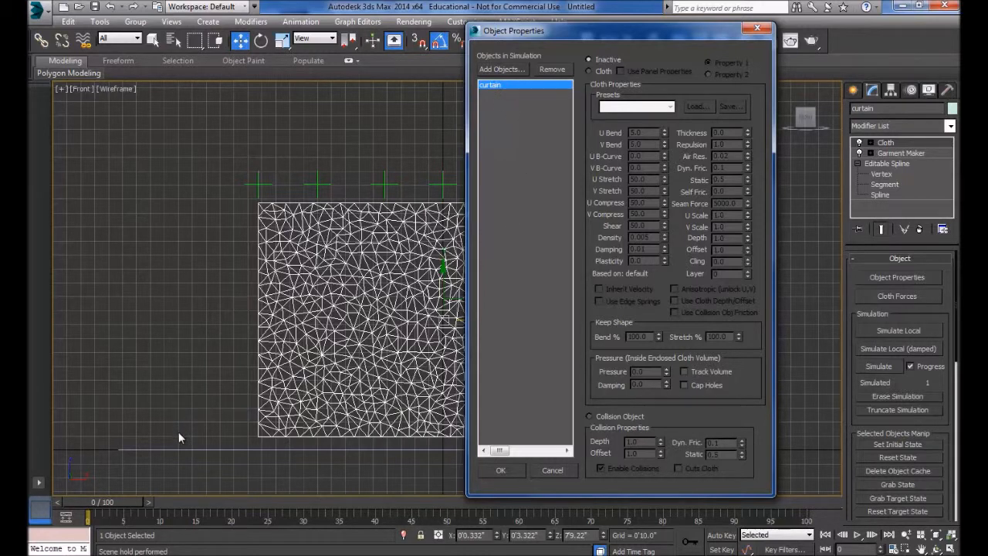
pyautogui.click(491, 70)
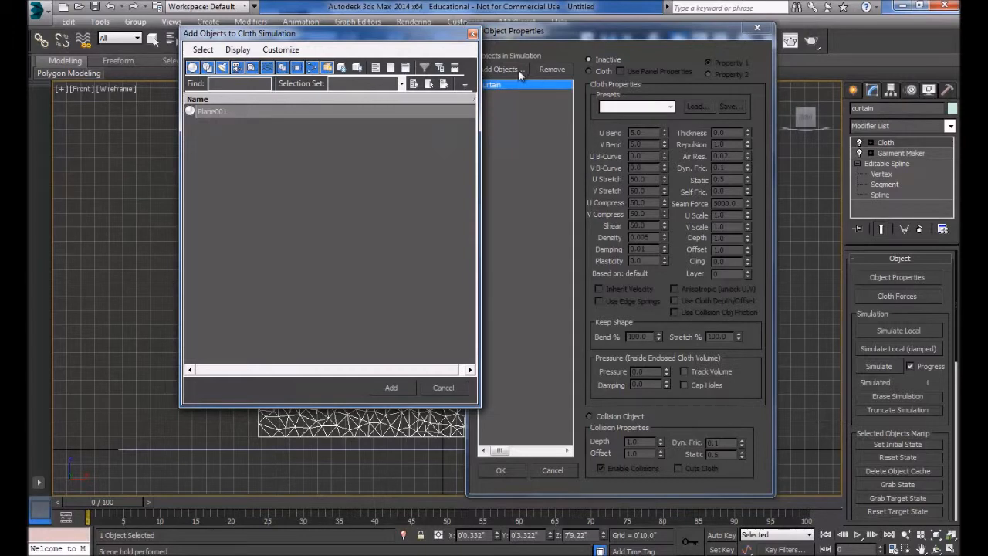
pyautogui.click(213, 112)
pyautogui.click(391, 387)
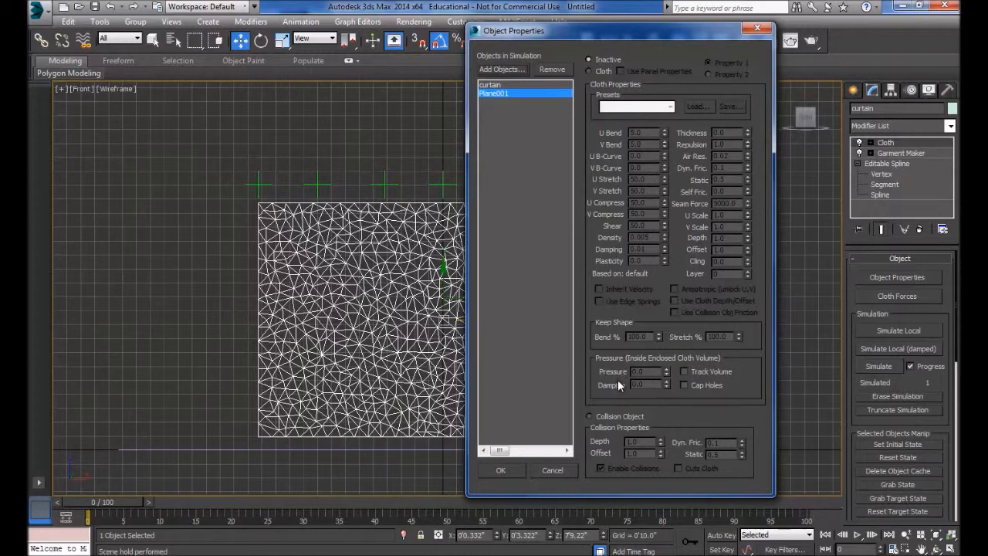
pyautogui.click(490, 85)
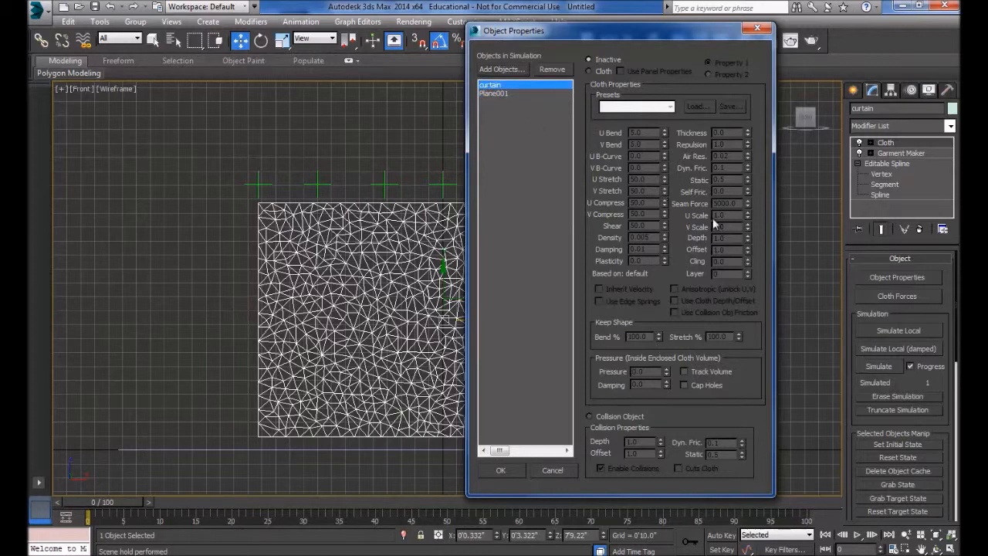
# Step: Make curtain a Cloth object with the Wool preset and Plane001 a Collision Object
pyautogui.click(589, 71)
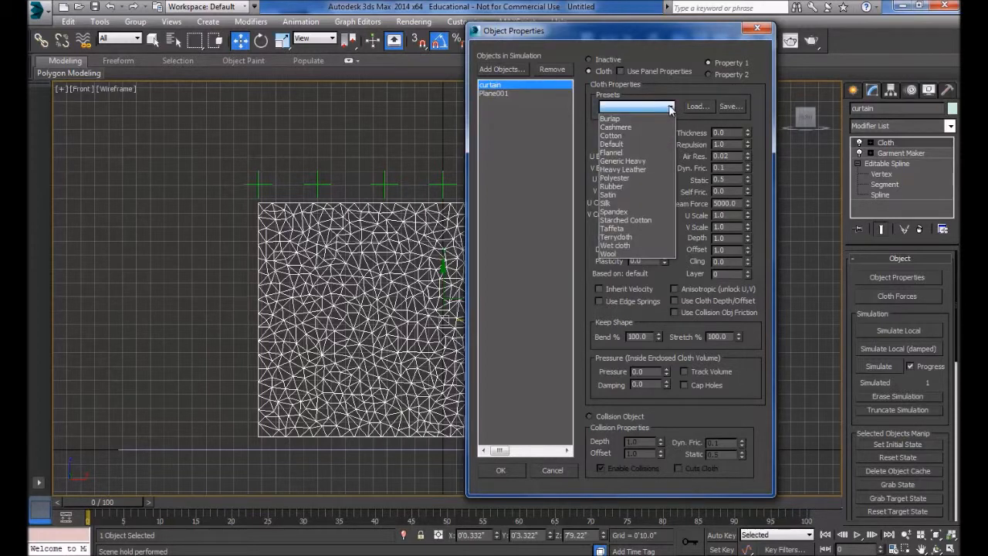
pyautogui.click(625, 254)
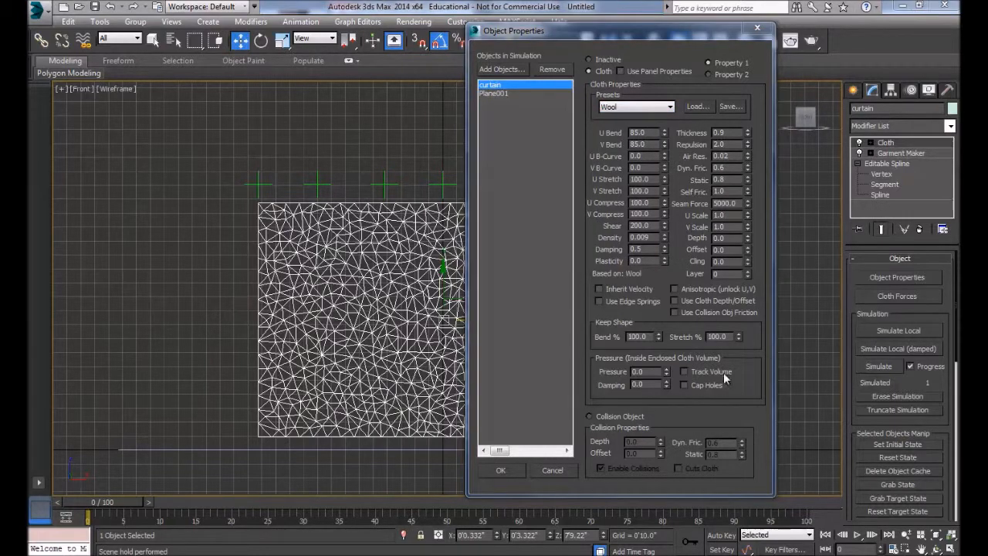
pyautogui.click(492, 94)
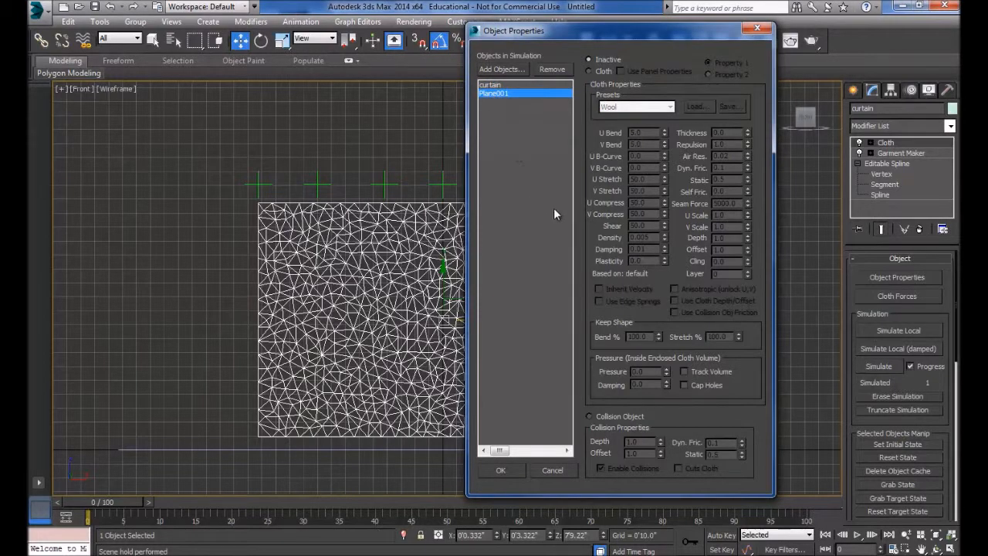
pyautogui.click(588, 416)
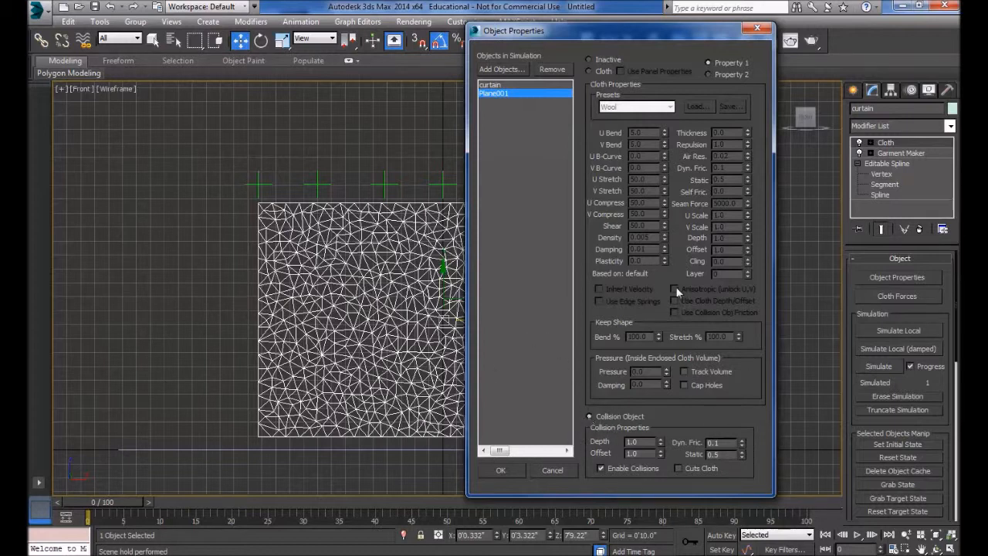
pyautogui.click(489, 84)
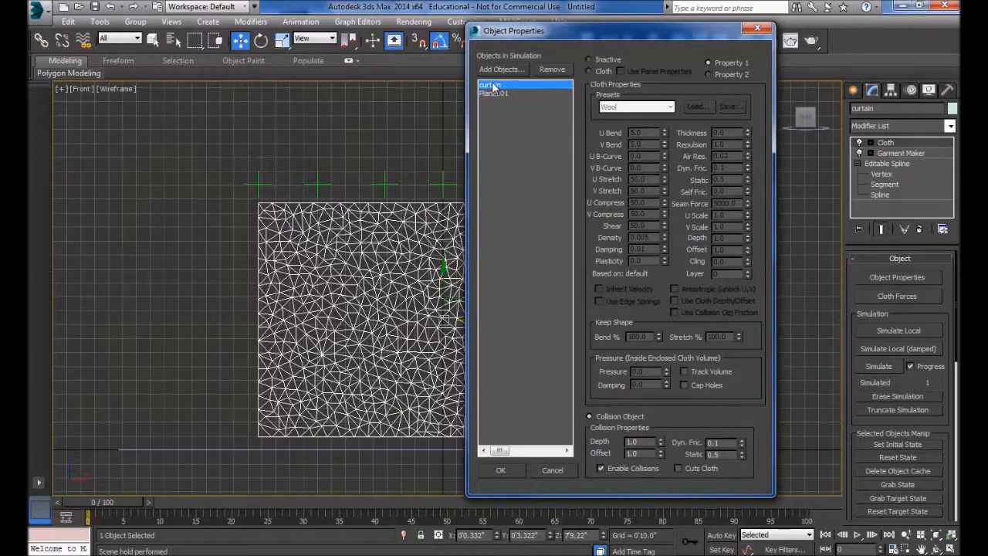
pyautogui.click(670, 107)
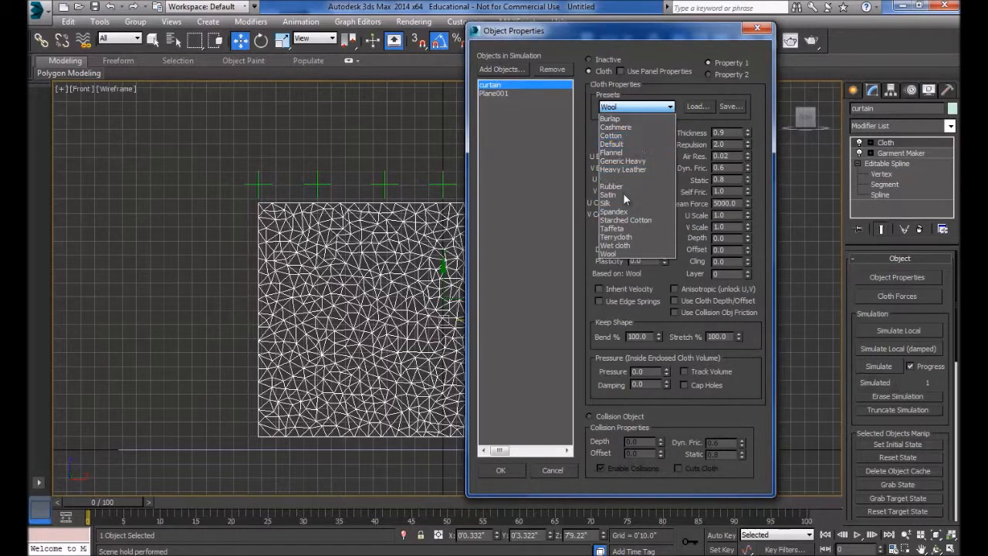
pyautogui.click(622, 255)
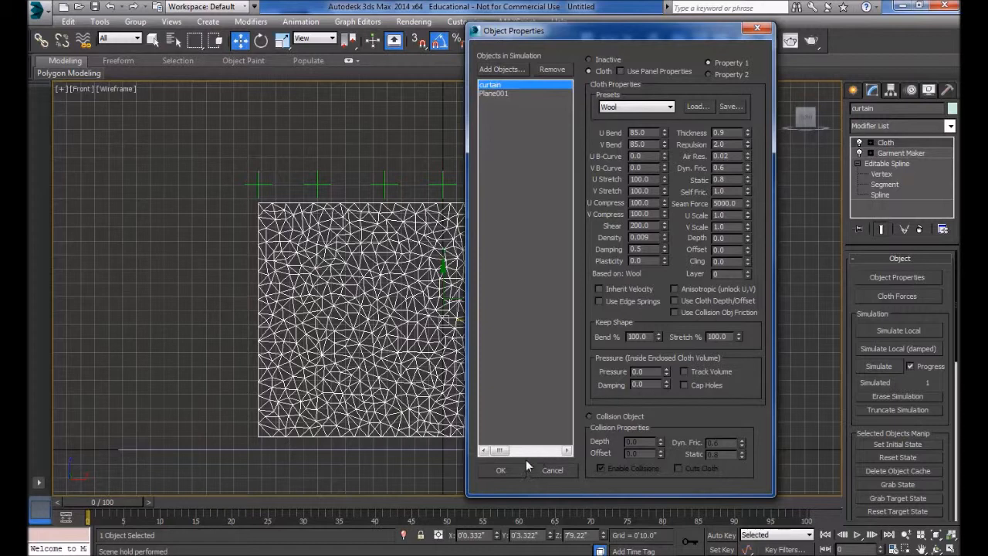
pyautogui.click(484, 92)
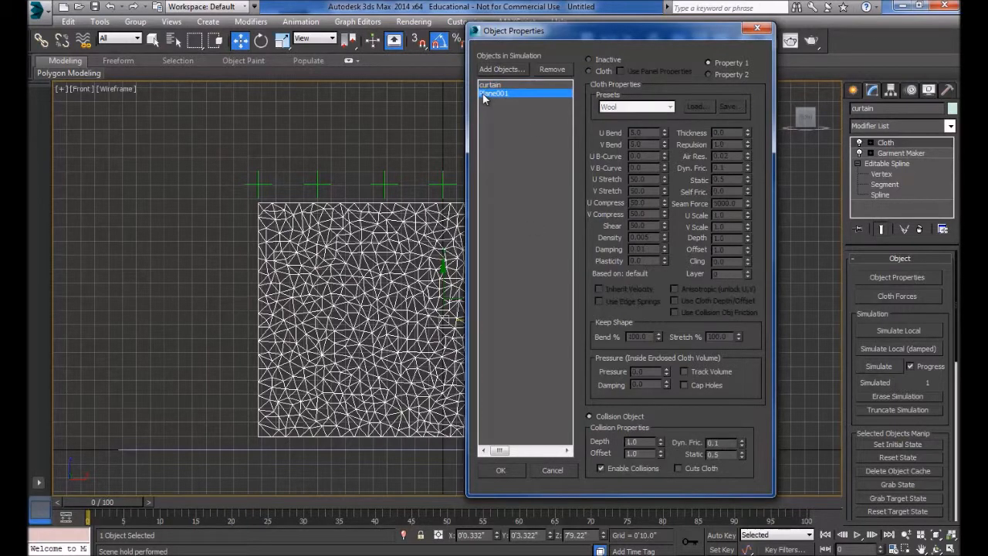
# Step: Confirm the object properties and enter the Cloth modifier's Group sub-level
pyautogui.click(501, 470)
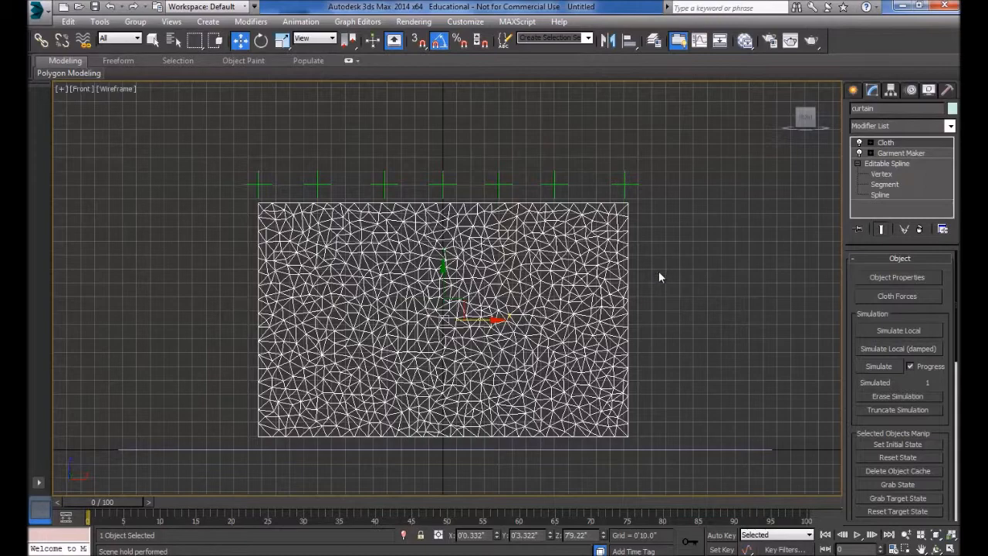
pyautogui.moveTo(712, 270); pyautogui.dragTo(645, 285, button='middle')
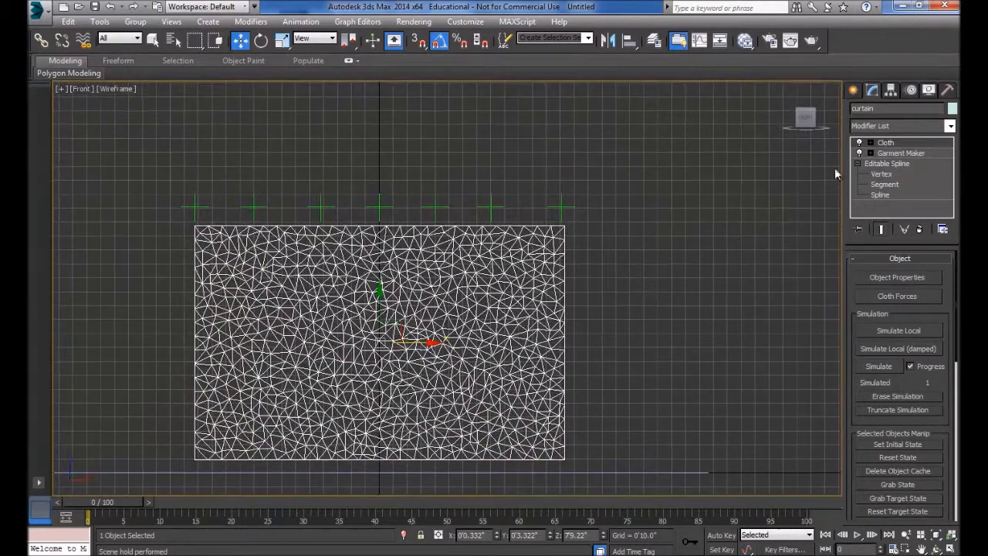
pyautogui.click(870, 146)
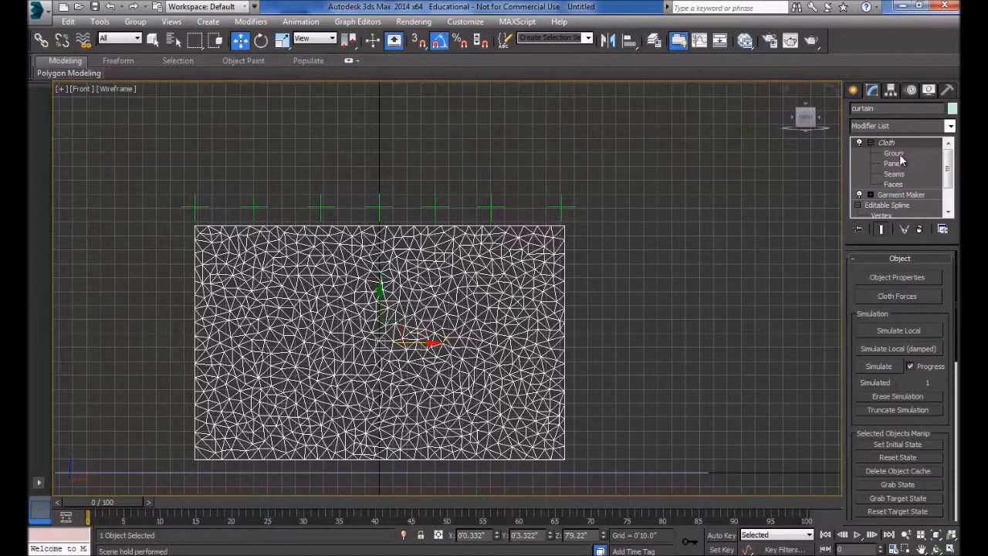
pyautogui.click(893, 153)
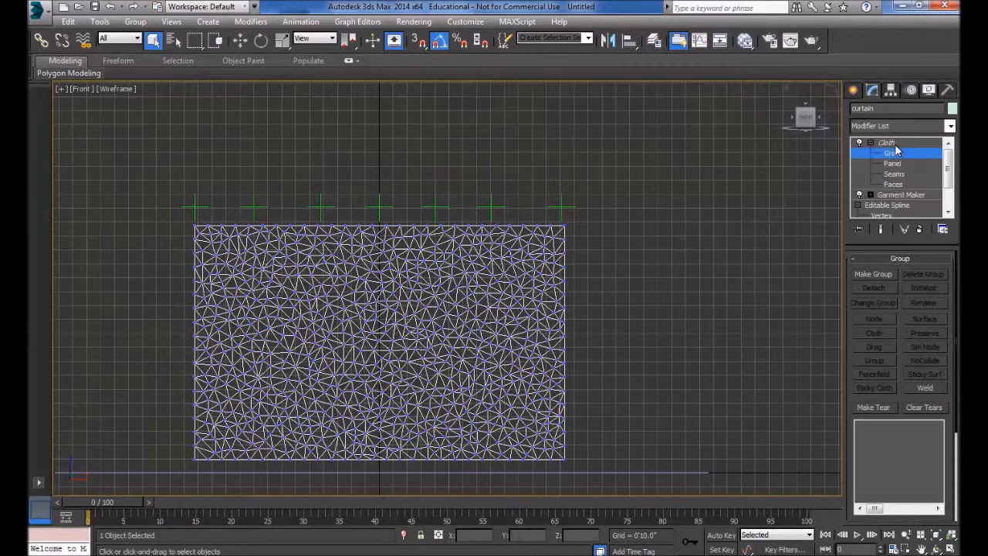
# Step: Marquee-select the curtain's top-left corner vertices in the Front viewport
pyautogui.moveTo(228, 242); pyautogui.dragTo(424, 289, button='middle')
pyautogui.scroll(5, 423, 289)
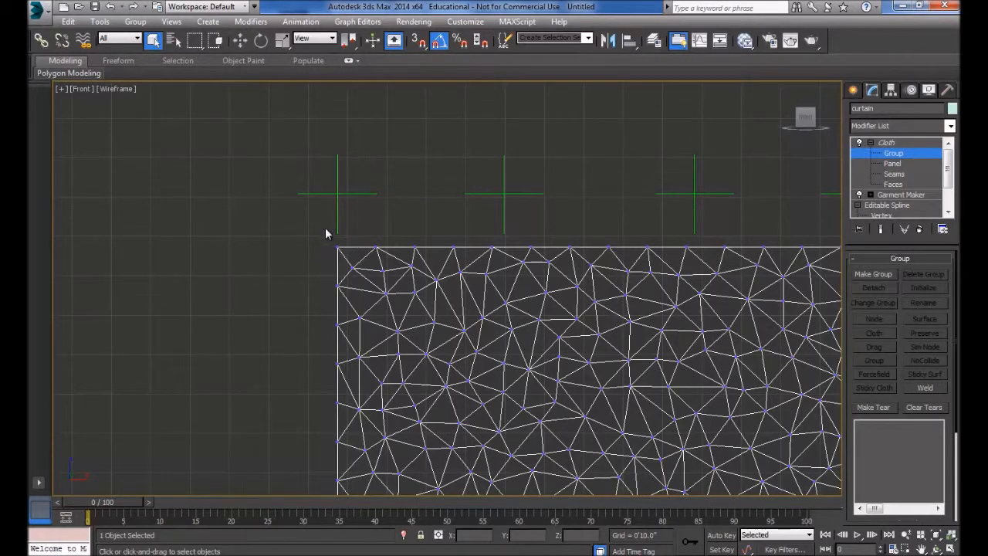
pyautogui.moveTo(331, 242); pyautogui.dragTo(347, 264)
pyautogui.moveTo(519, 277); pyautogui.dragTo(473, 290, button='middle')
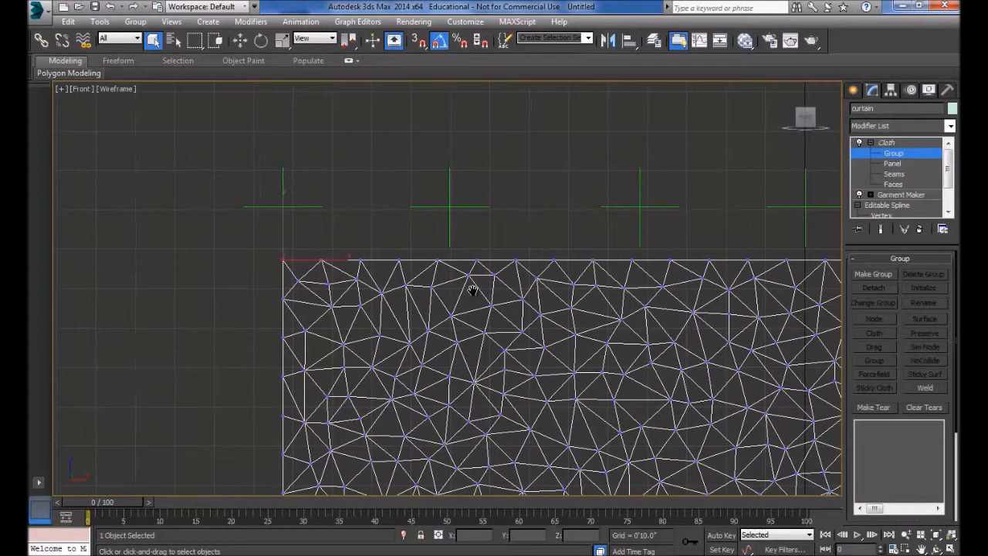
pyautogui.moveTo(257, 235); pyautogui.dragTo(293, 278)
# Step: Make vertex group Group001 from the selected top-left corner vertices
pyautogui.click(873, 274)
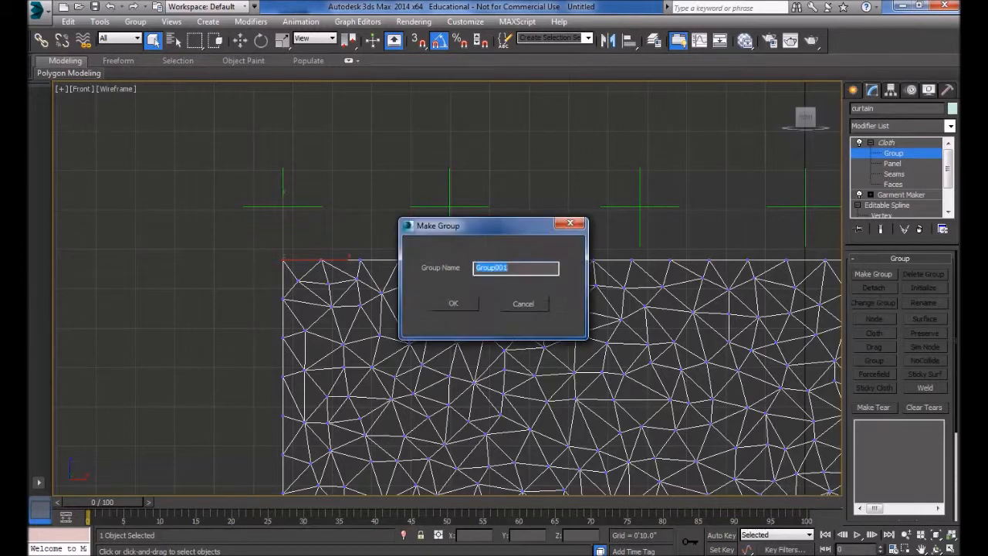
pyautogui.moveTo(513, 225); pyautogui.dragTo(511, 154)
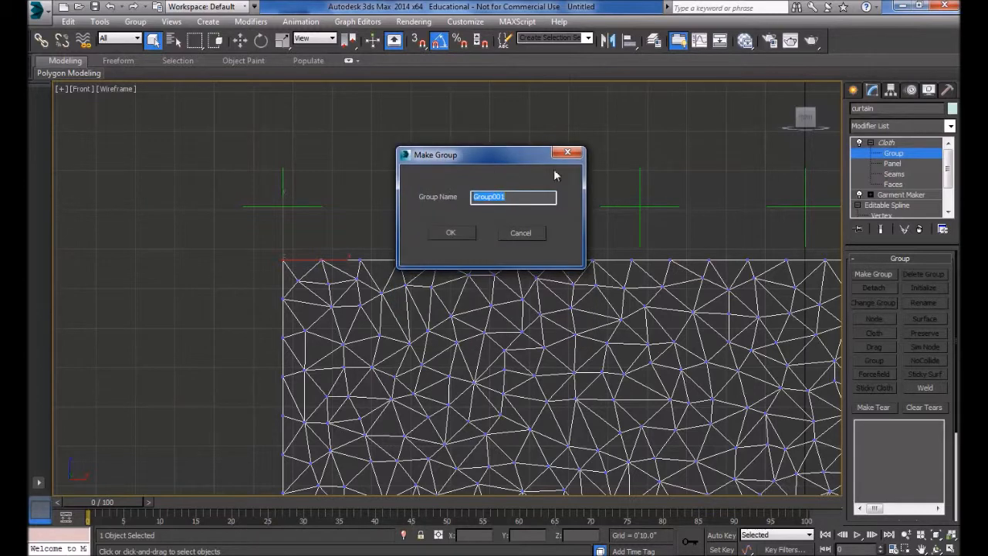
pyautogui.click(450, 233)
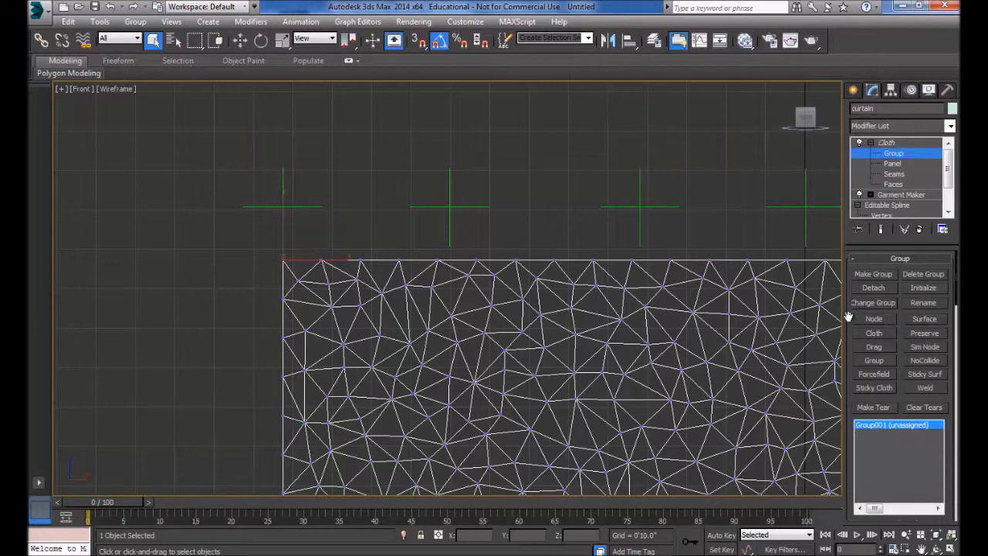
# Step: Pin Group001 as a node to the point helper above, then select the next top-edge vertices
pyautogui.click(874, 319)
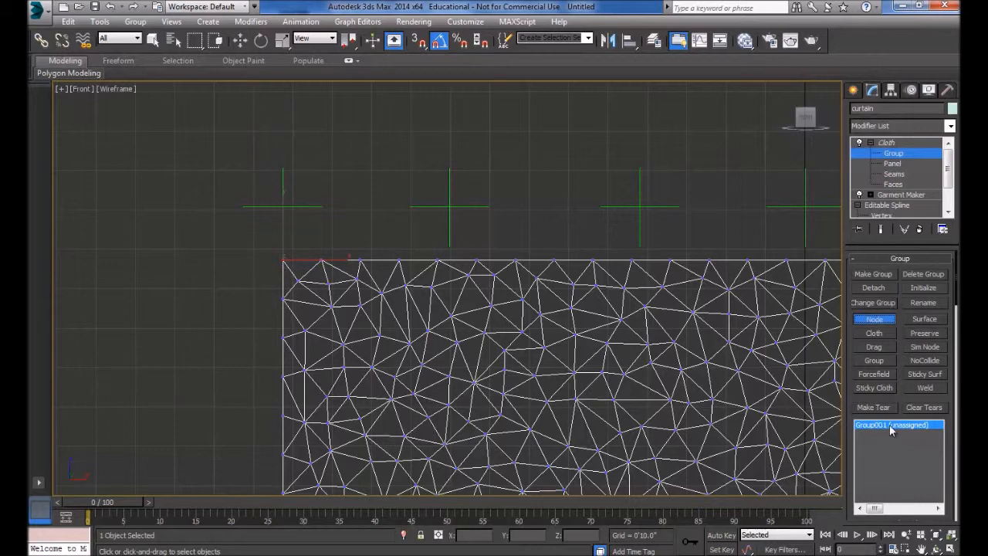
pyautogui.click(283, 196)
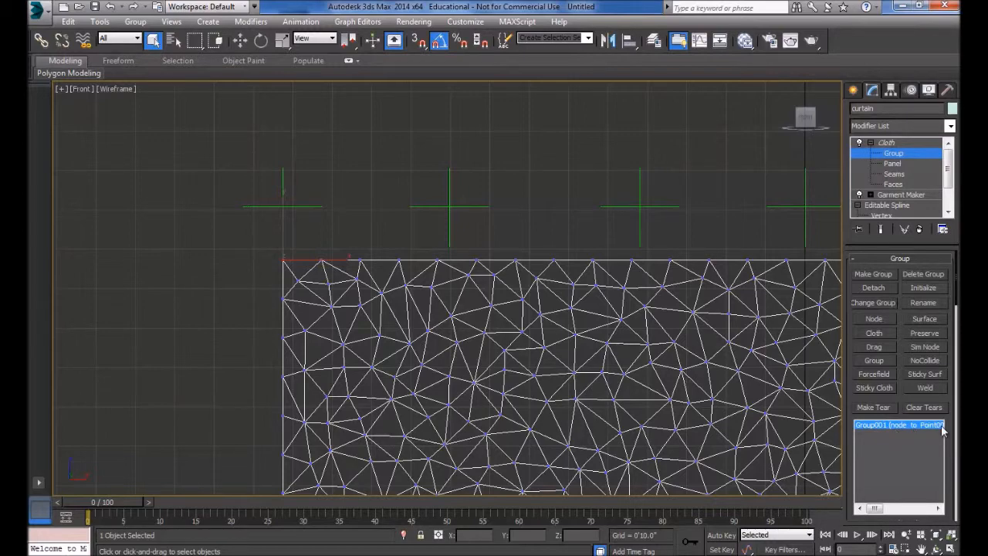
pyautogui.moveTo(583, 313); pyautogui.dragTo(379, 348, button='middle')
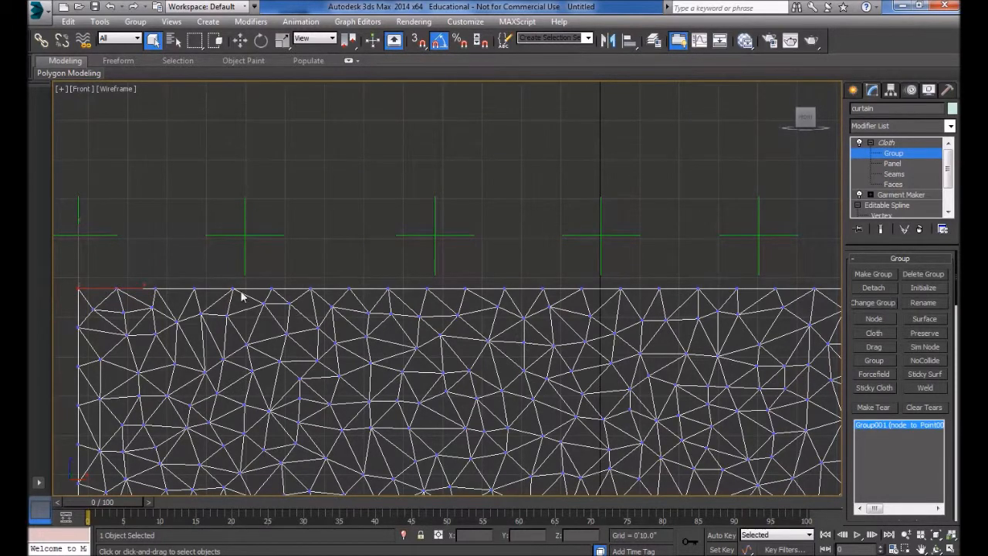
pyautogui.moveTo(217, 271); pyautogui.dragTo(251, 308)
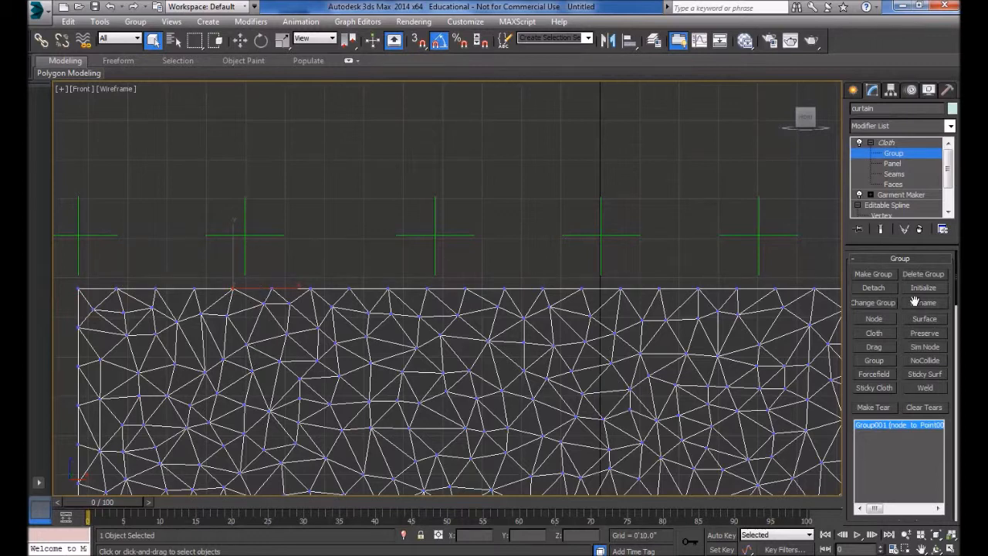
# Step: Make Group002 from the selected vertices and pin it to the point helper above
pyautogui.click(873, 274)
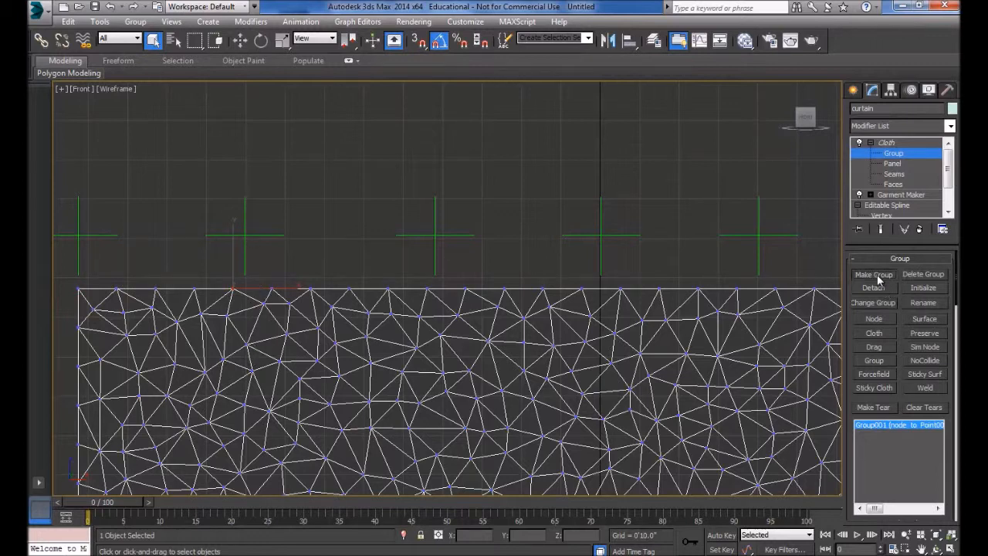
pyautogui.click(437, 304)
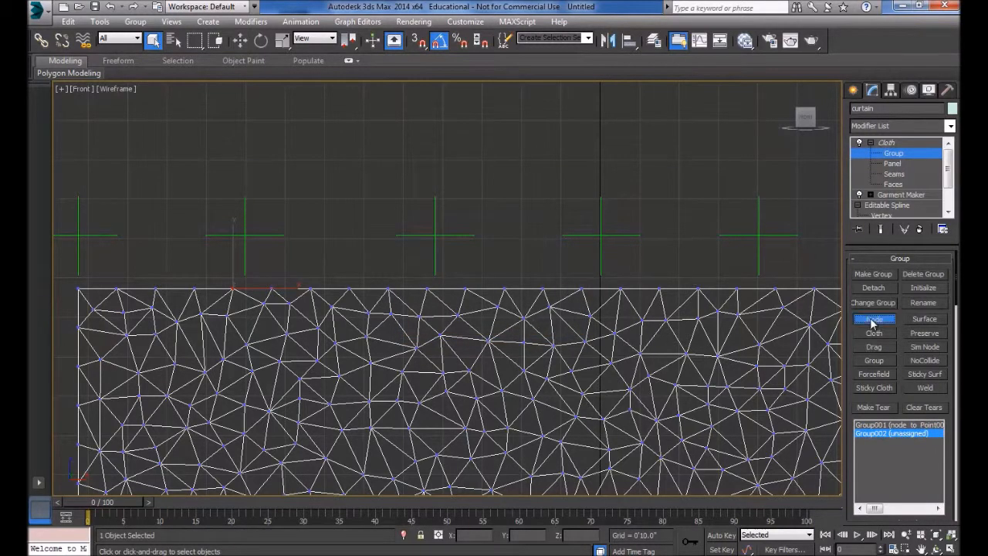
pyautogui.click(244, 231)
# Step: Select the next top-edge vertex, make Group003 and pin it to its point helper
pyautogui.moveTo(415, 272); pyautogui.dragTo(445, 302)
pyautogui.moveTo(549, 293); pyautogui.dragTo(378, 324, button='middle')
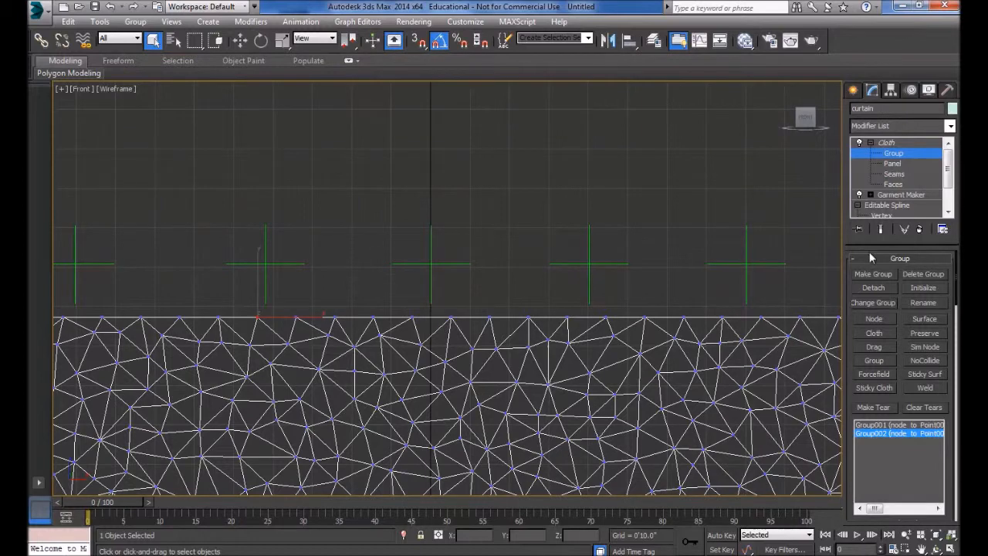
pyautogui.click(875, 274)
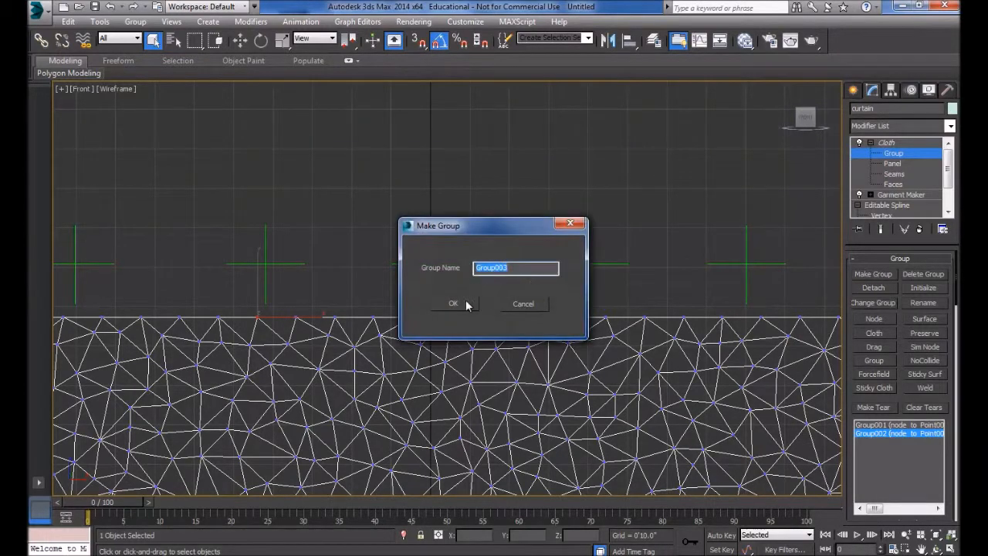
pyautogui.click(456, 304)
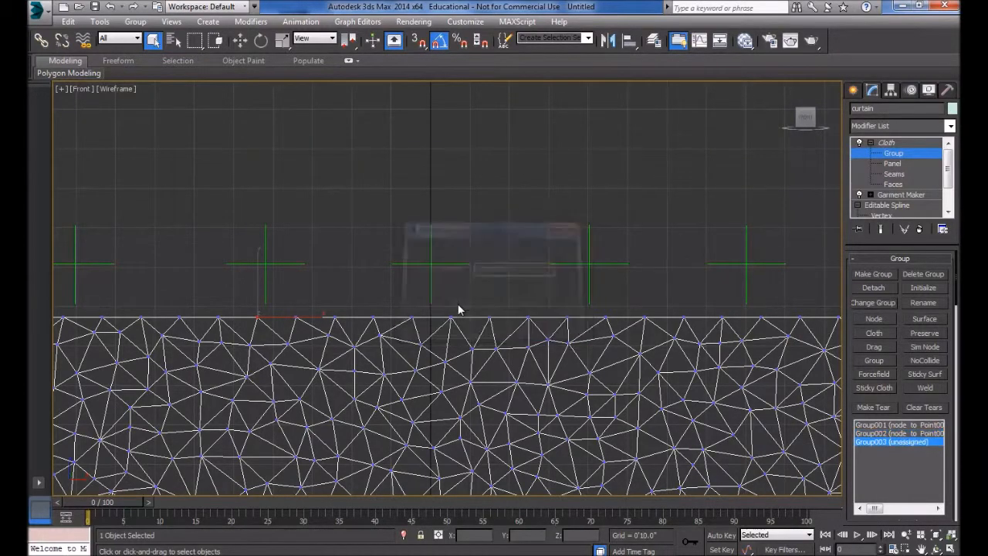
pyautogui.click(863, 319)
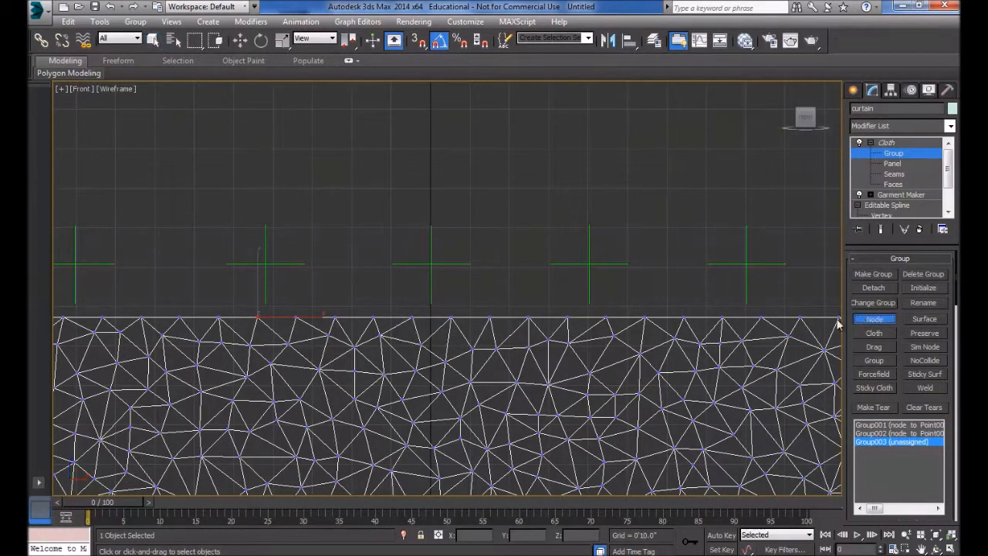
pyautogui.click(265, 259)
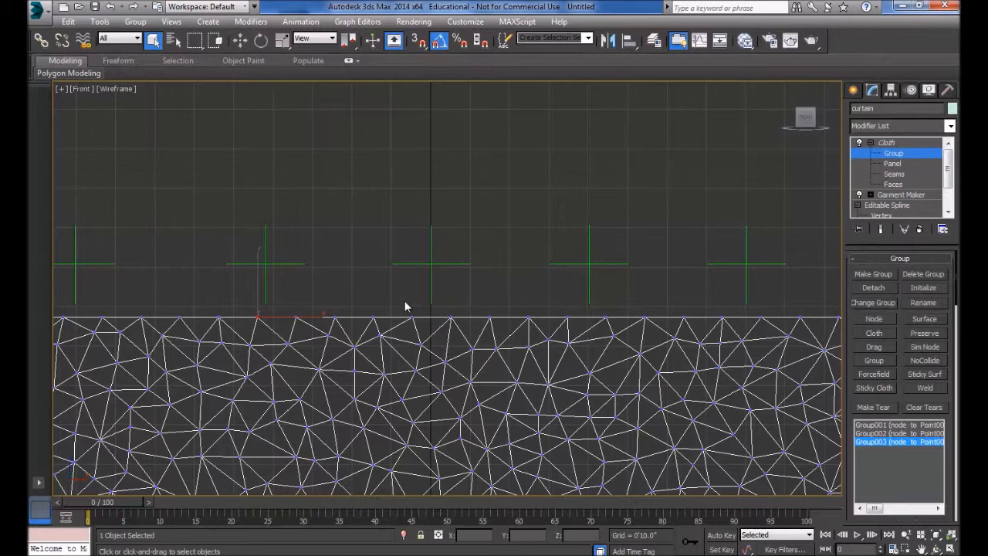
# Step: Make Group004 and Group005 from the next top-edge vertices, each pinned to its point helper
pyautogui.moveTo(432, 298); pyautogui.dragTo(467, 334)
pyautogui.click(871, 273)
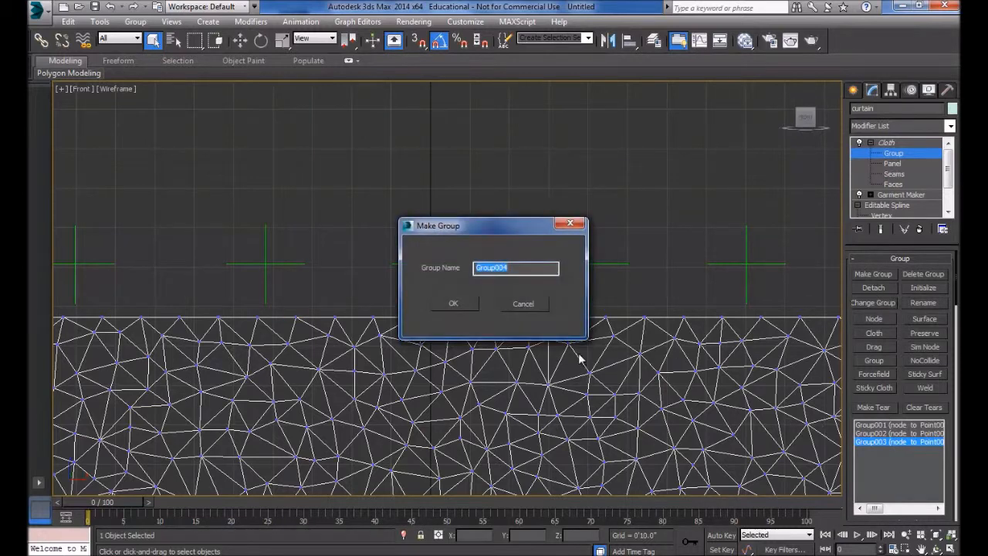
pyautogui.click(441, 304)
pyautogui.moveTo(638, 319); pyautogui.dragTo(521, 332, button='middle')
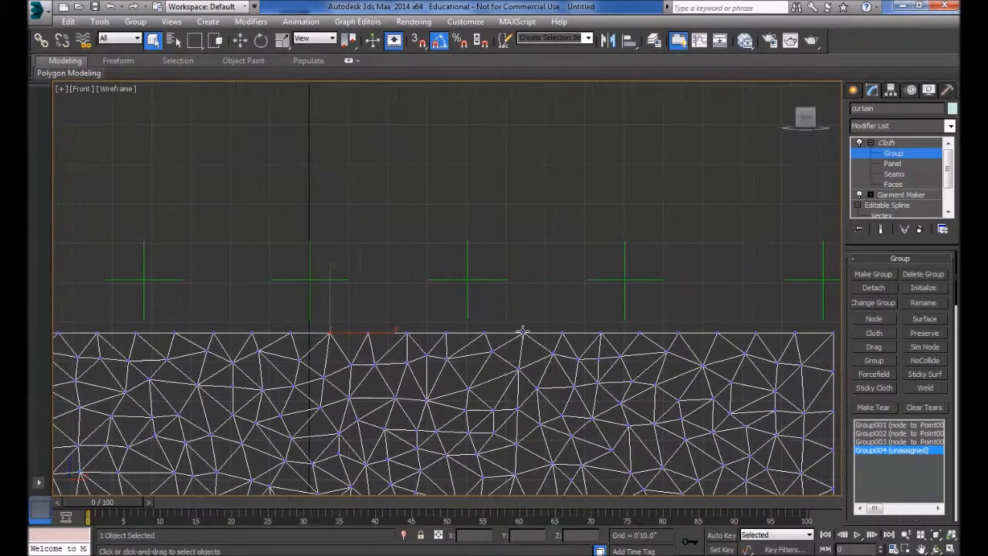
pyautogui.click(308, 281)
pyautogui.moveTo(460, 321); pyautogui.dragTo(498, 350)
pyautogui.click(875, 276)
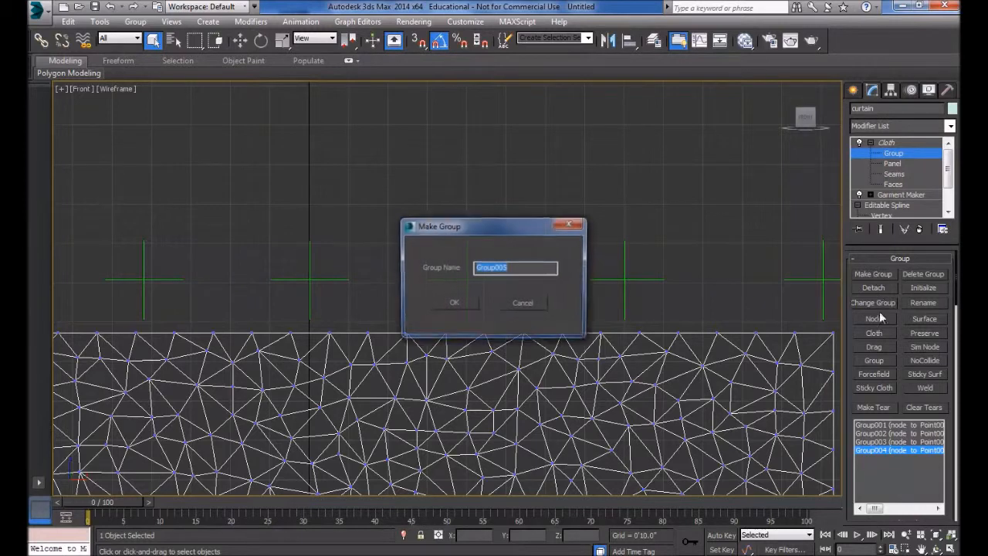
pyautogui.click(456, 309)
pyautogui.click(873, 317)
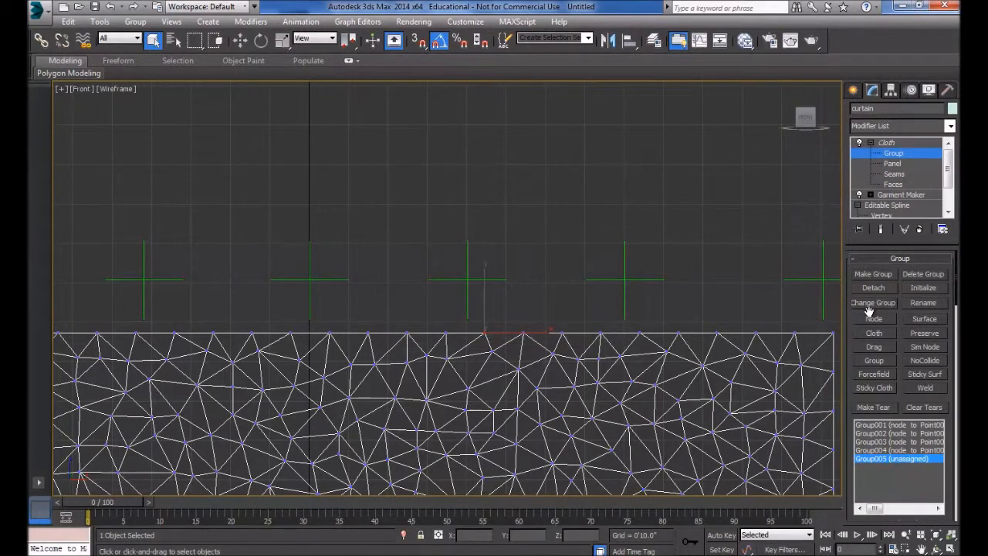
pyautogui.click(468, 281)
# Step: Make Group006 and top-right corner Group007, pin each to its helper, and view the whole curtain
pyautogui.moveTo(604, 326); pyautogui.dragTo(417, 328, button='middle')
pyautogui.moveTo(442, 323); pyautogui.dragTo(470, 340)
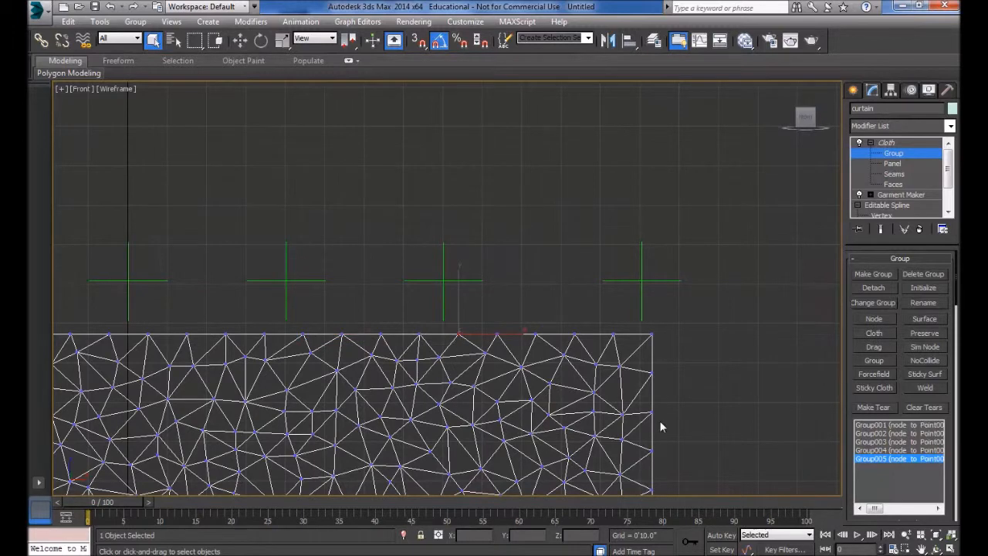
pyautogui.click(878, 277)
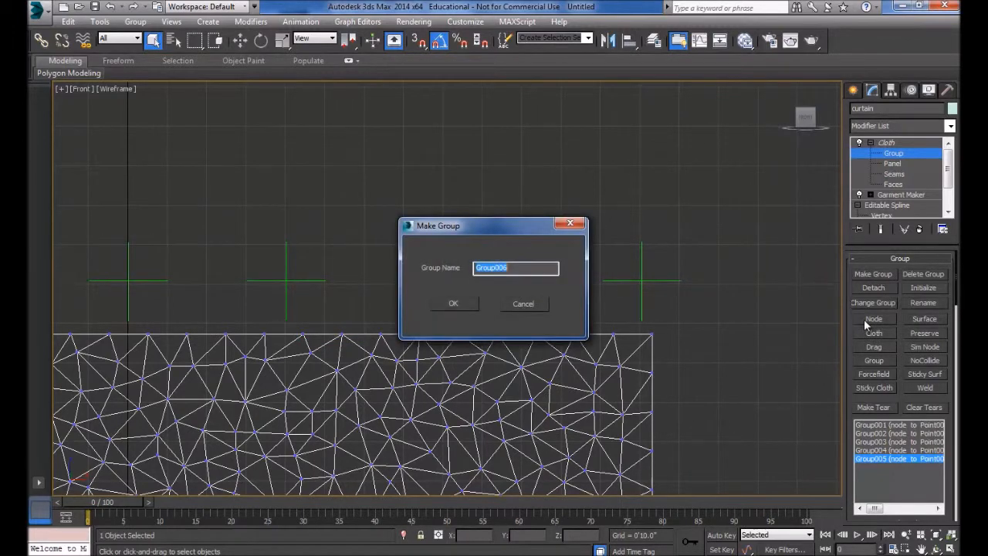
pyautogui.click(439, 304)
pyautogui.click(874, 319)
pyautogui.click(443, 280)
pyautogui.moveTo(638, 313); pyautogui.dragTo(667, 341)
pyautogui.click(873, 274)
pyautogui.click(453, 304)
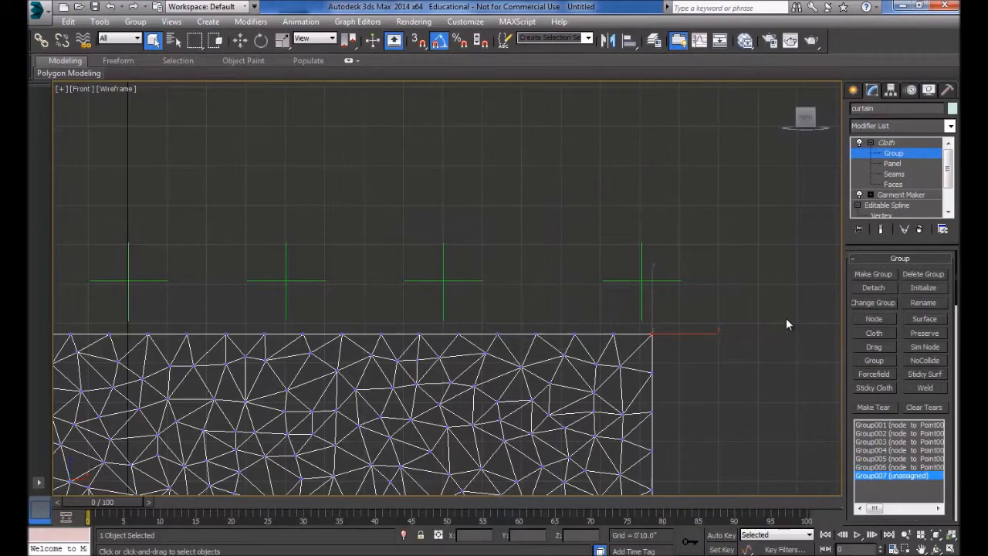
pyautogui.click(871, 318)
pyautogui.click(645, 283)
pyautogui.scroll(-3, 494, 255)
pyautogui.moveTo(540, 205); pyautogui.dragTo(638, 137, button='middle')
pyautogui.scroll(-2, 638, 137)
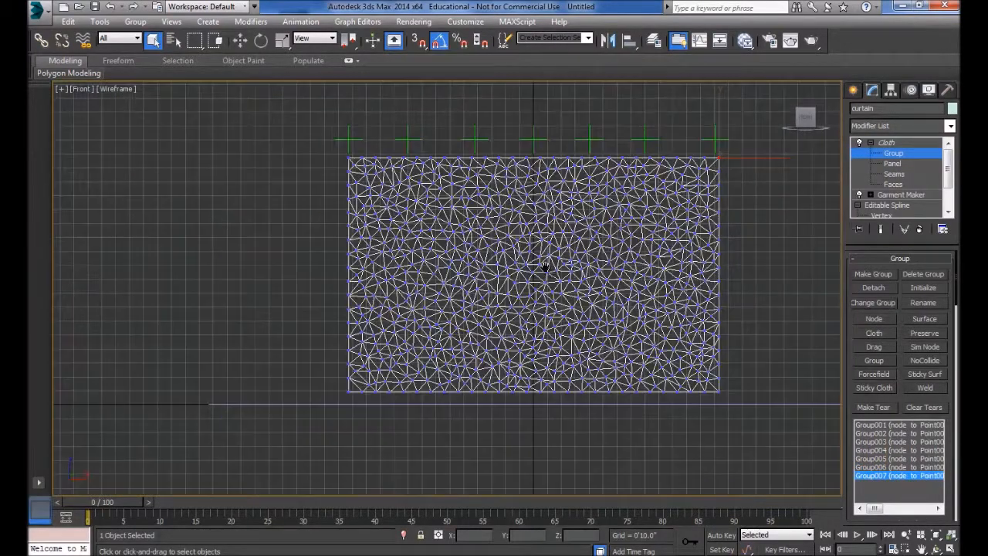
pyautogui.moveTo(545, 267); pyautogui.dragTo(482, 310, button='middle')
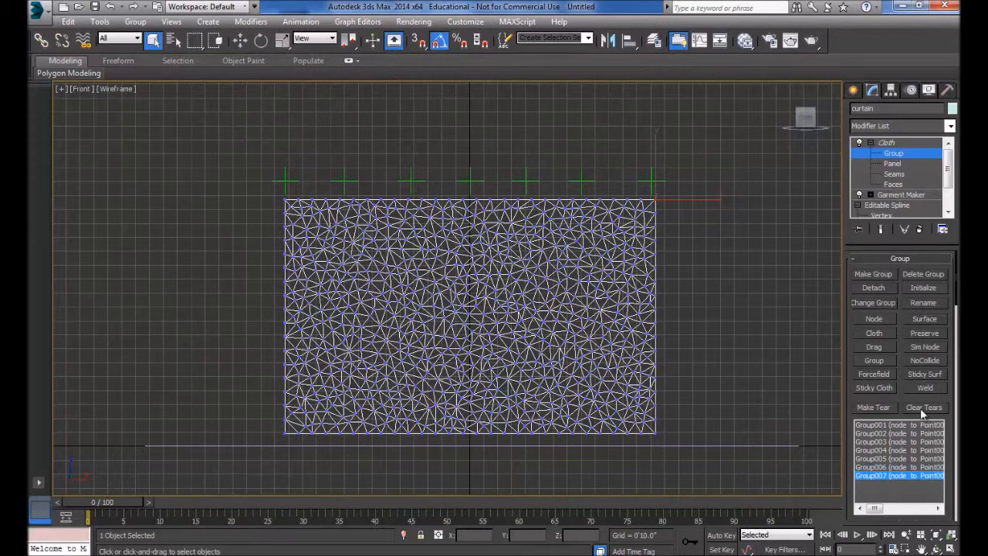
pyautogui.moveTo(901, 400); pyautogui.dragTo(898, 409)
pyautogui.click(895, 194)
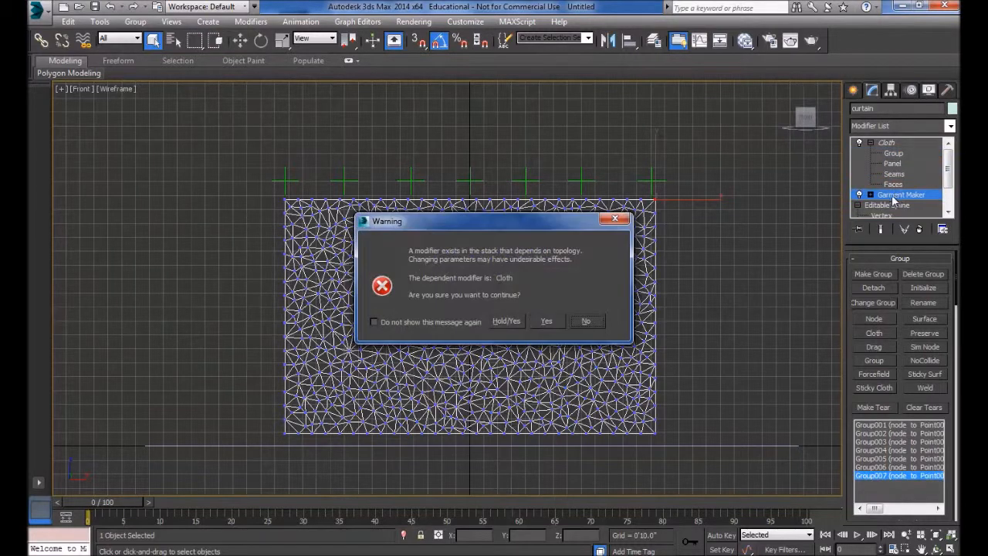
pyautogui.click(543, 322)
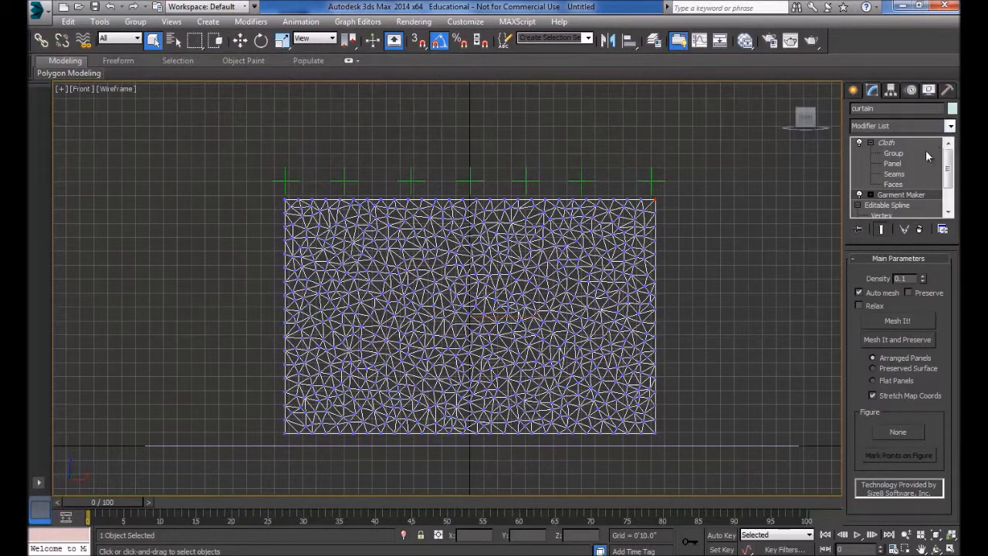
pyautogui.click(887, 151)
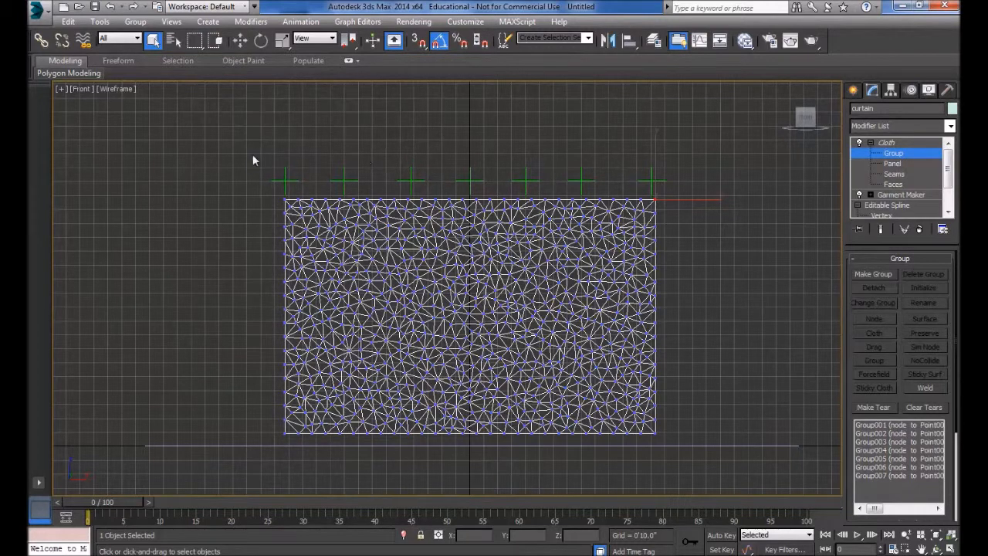
pyautogui.moveTo(682, 188); pyautogui.dragTo(683, 190)
# Step: Leave Group sub-object, run Simulate Local, stop it with Esc, and Reset State to flatten the curtain
pyautogui.click(893, 144)
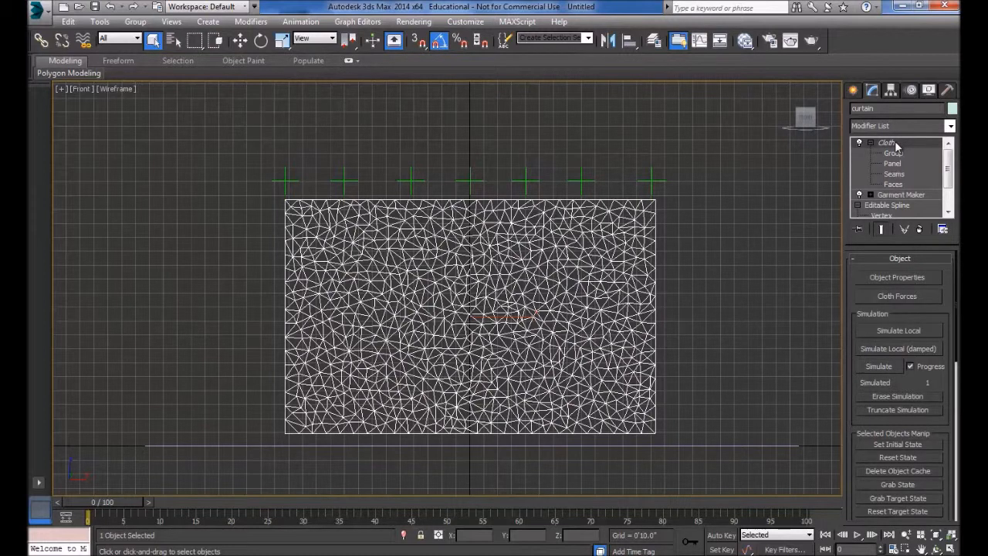
pyautogui.click(901, 330)
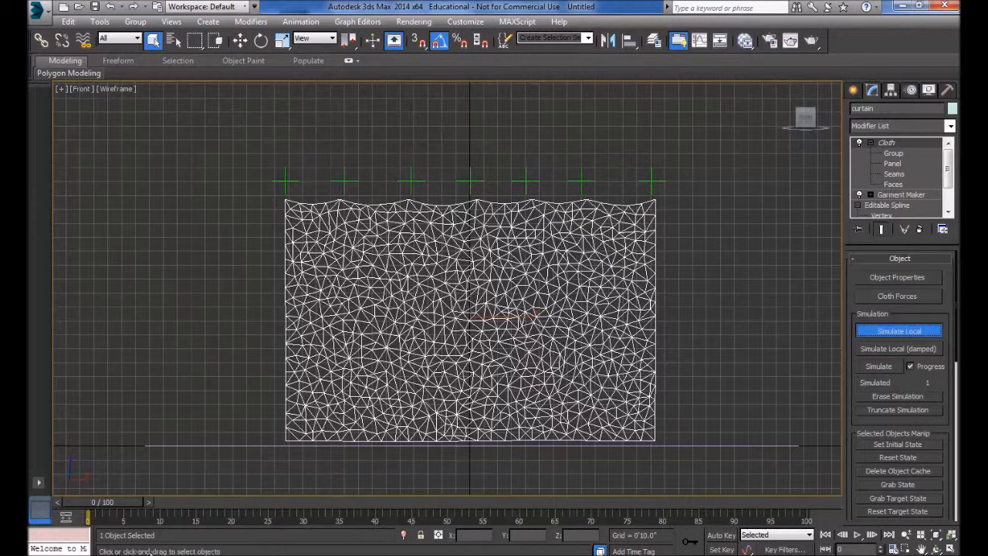
pyautogui.press('Escape')
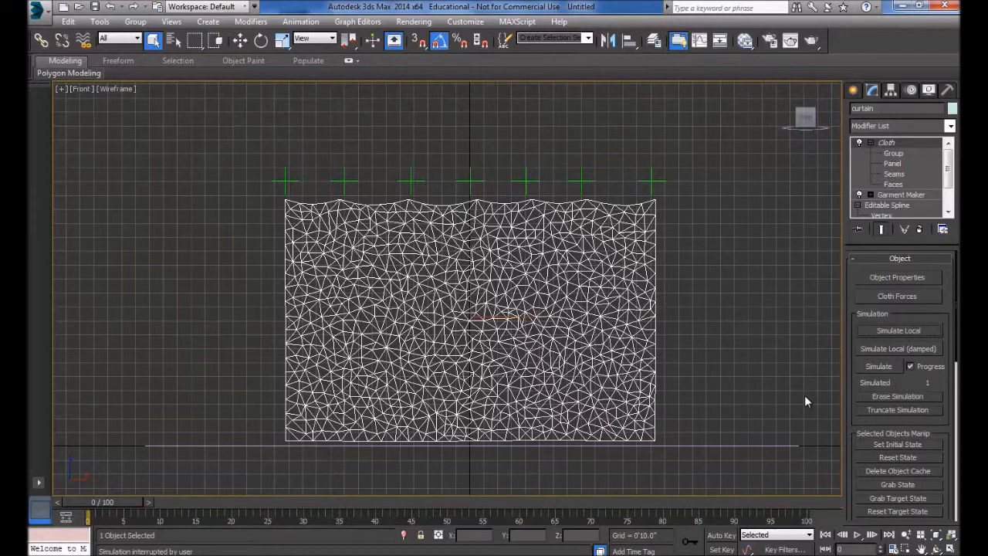
pyautogui.moveTo(897, 379); pyautogui.dragTo(897, 375)
pyautogui.scroll(-3, 896, 375)
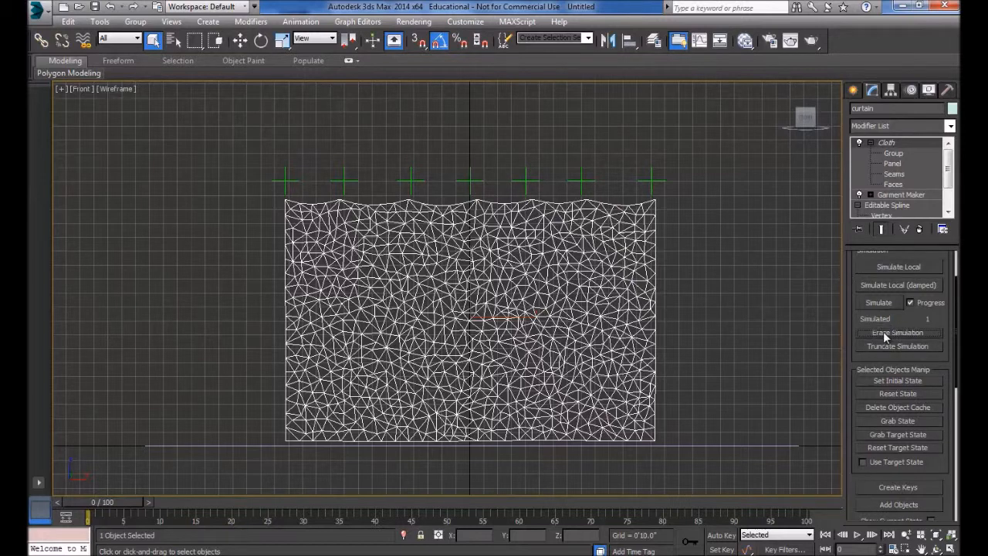
pyautogui.click(915, 396)
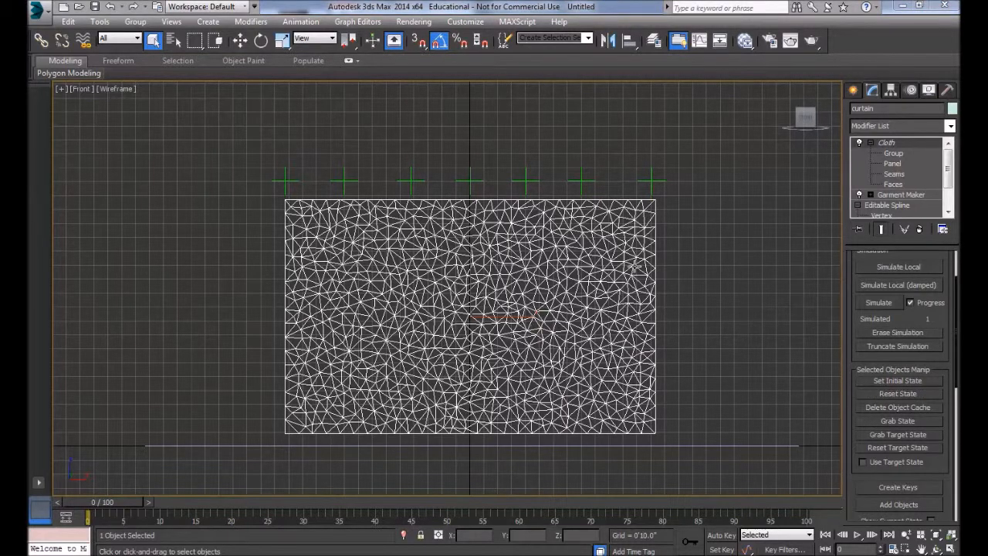
# Step: Move the collision plane Plane001 slightly upward along Y
pyautogui.click(537, 445)
pyautogui.press('w')
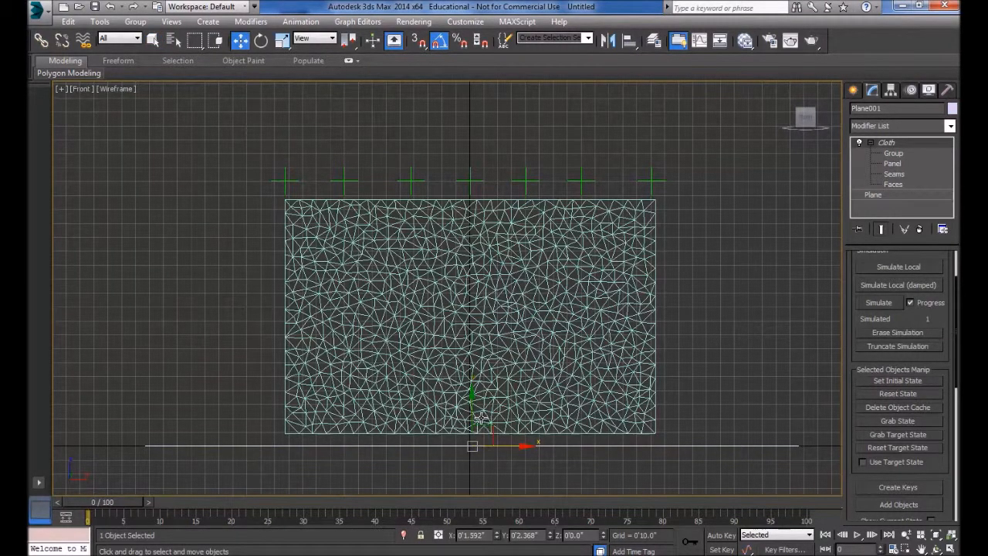
pyautogui.moveTo(475, 418); pyautogui.dragTo(478, 409)
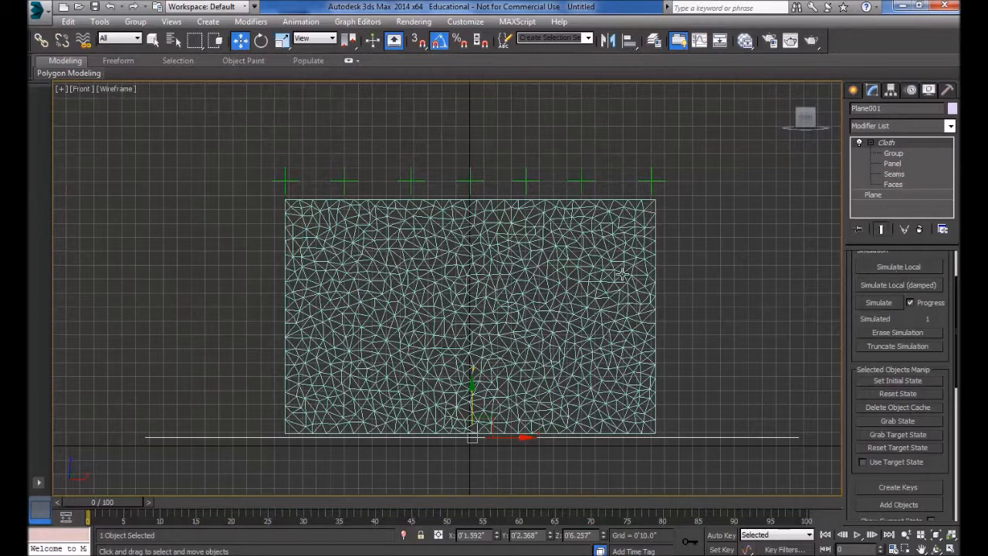
# Step: Run a local cloth simulation, stop it once the top edge ripples, and show four viewports
pyautogui.click(915, 267)
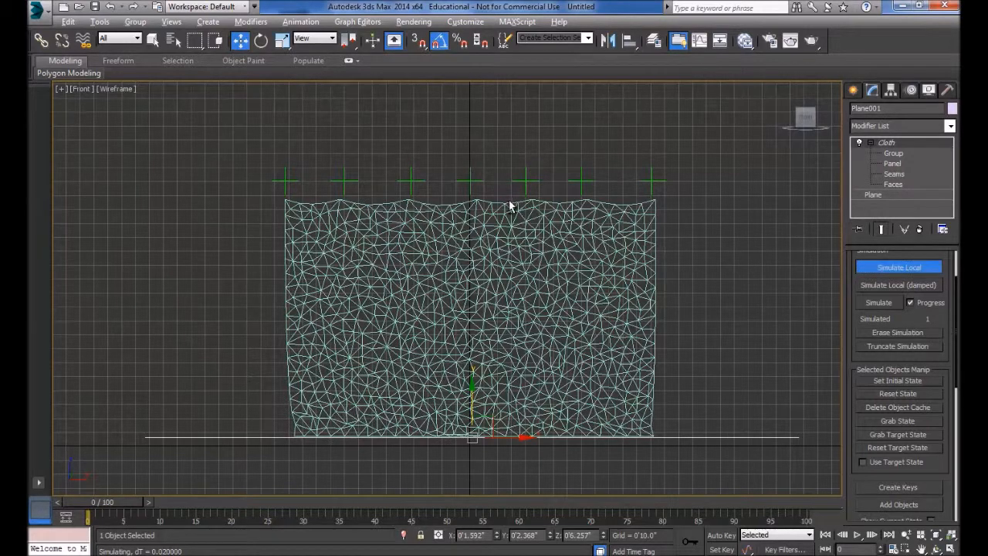
pyautogui.press('alt')
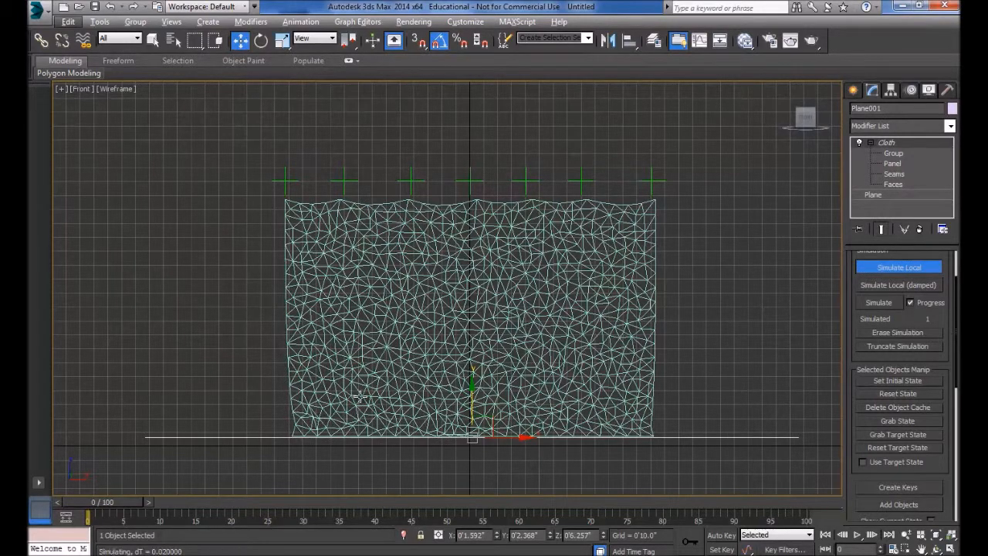
pyautogui.click(884, 270)
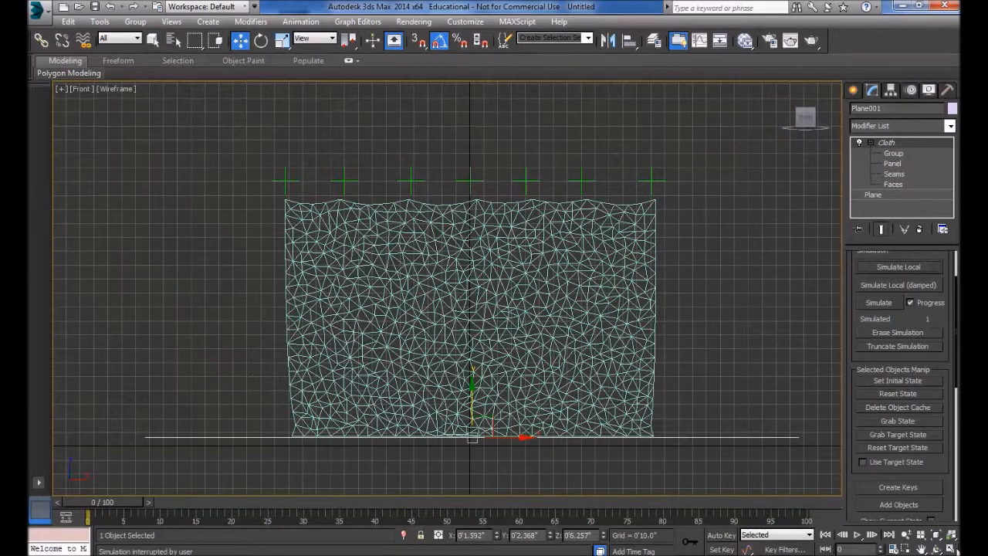
pyautogui.click(951, 548)
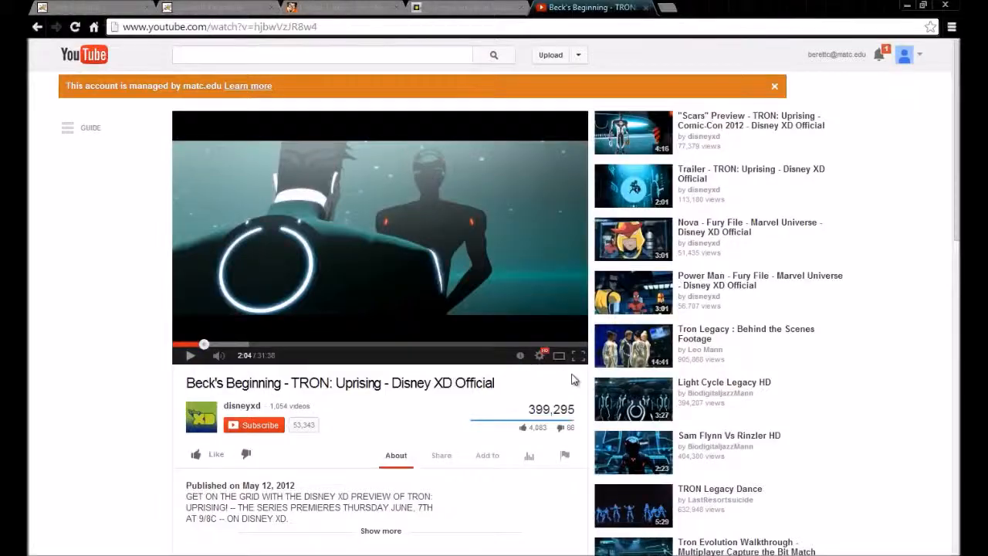